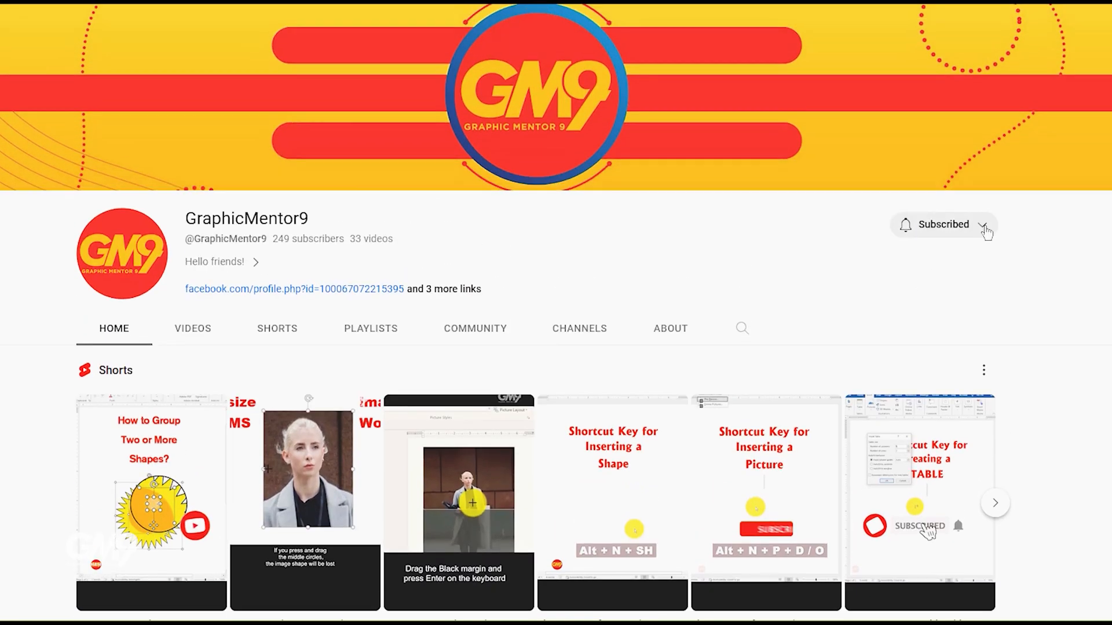
Set the notifications for the GraphicMentor9 channel subscription to All.
{"action": "left_click", "coordinate": [983, 226]}
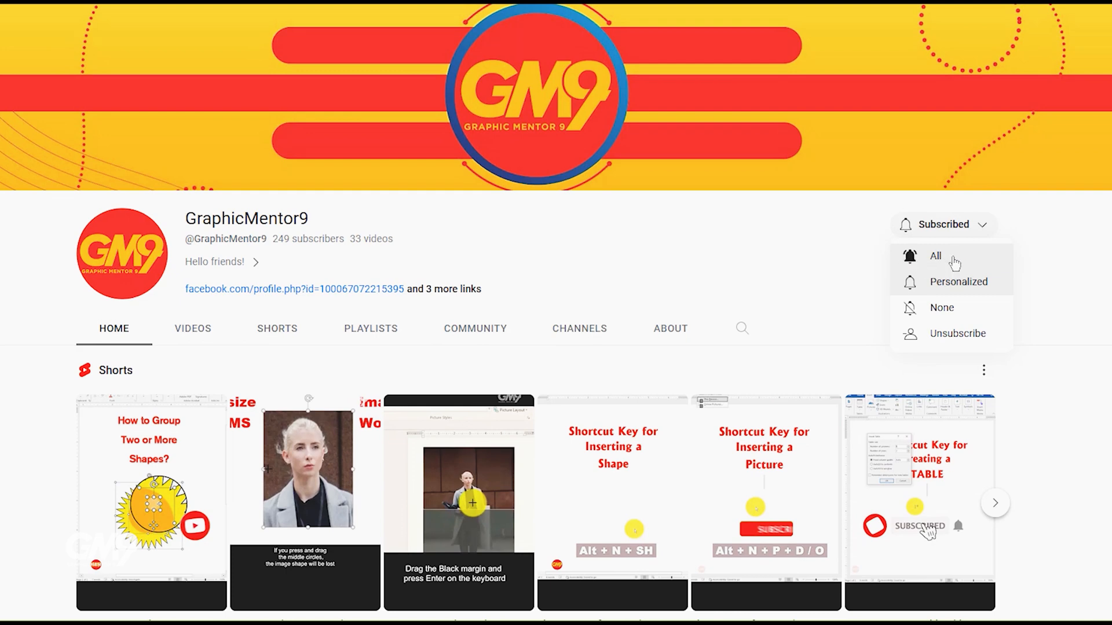
{"action": "left_click", "coordinate": [954, 263]}
Switch to Word and delete the finished COMPANY NAME logo group from the page.
{"action": "scroll", "coordinate": [838, 259], "scroll_direction": "down", "scroll_amount": 5}
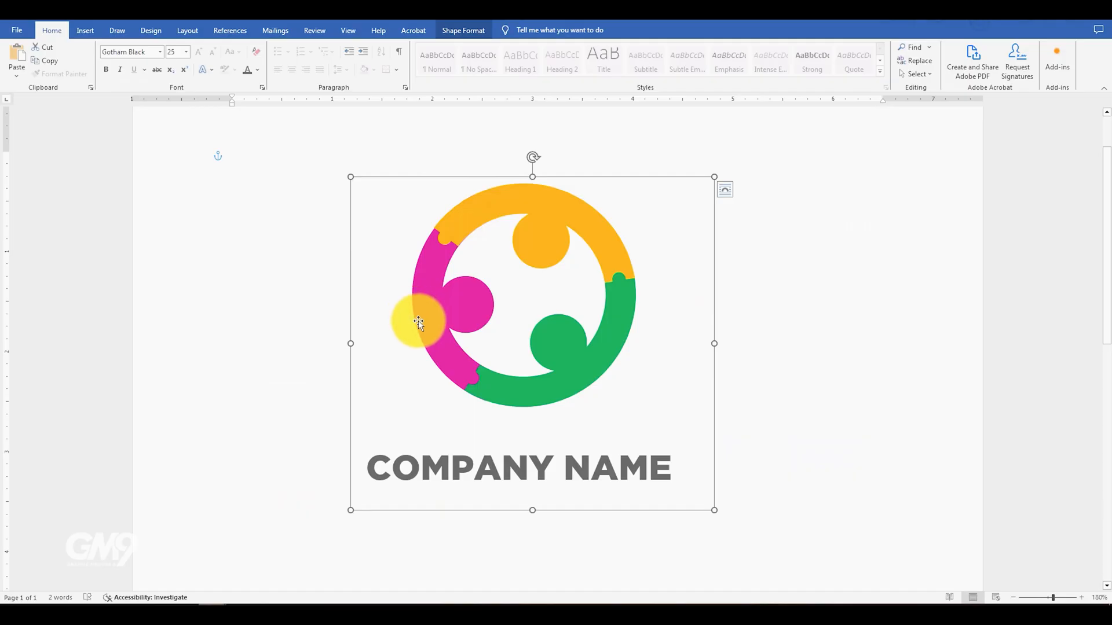
{"action": "scroll", "coordinate": [402, 252], "scroll_direction": "down", "scroll_amount": 1}
{"action": "scroll", "coordinate": [401, 252], "scroll_direction": "up", "scroll_amount": 3}
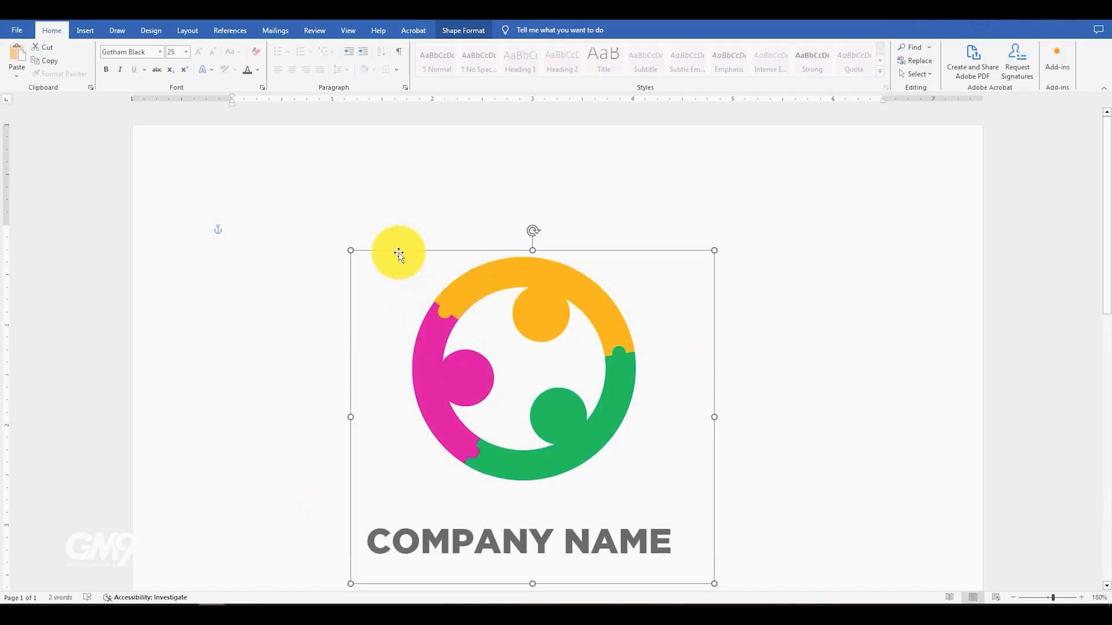
{"action": "key", "text": "Delete"}
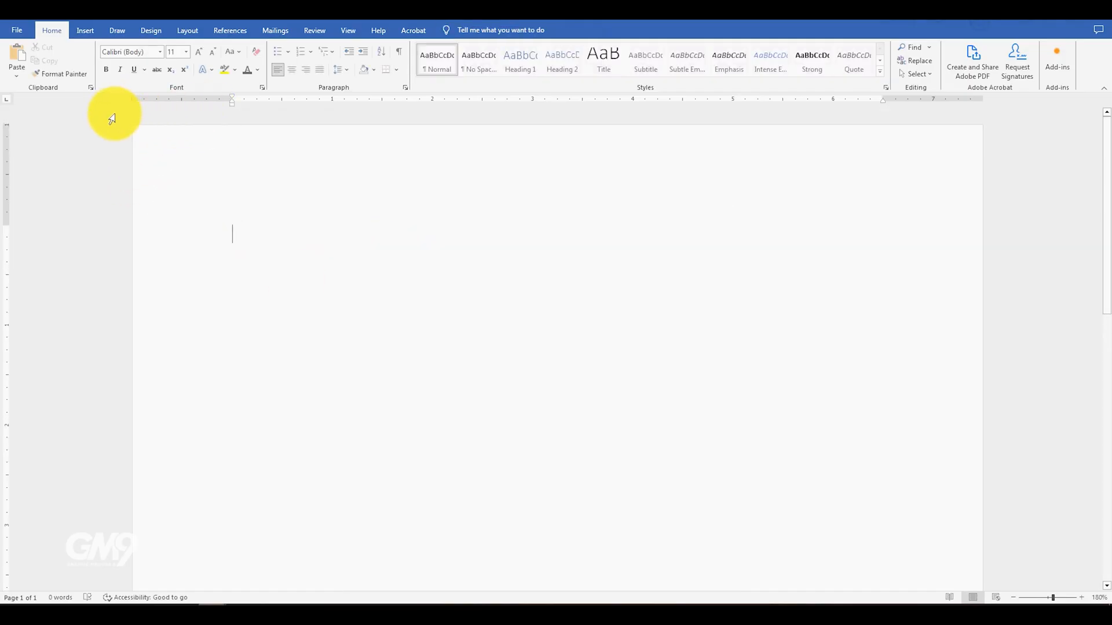
Draw a Block Arc about 2.31" by 2.31" on the blank page and rotate it so its opening faces right.
{"action": "left_click", "coordinate": [85, 29]}
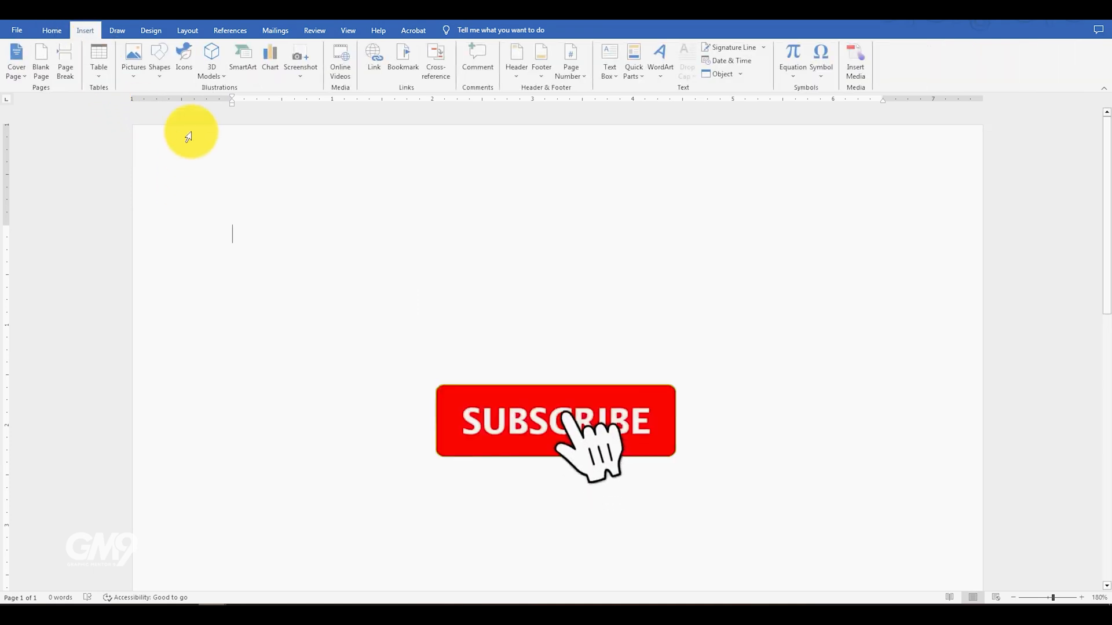
{"action": "left_click", "coordinate": [161, 79]}
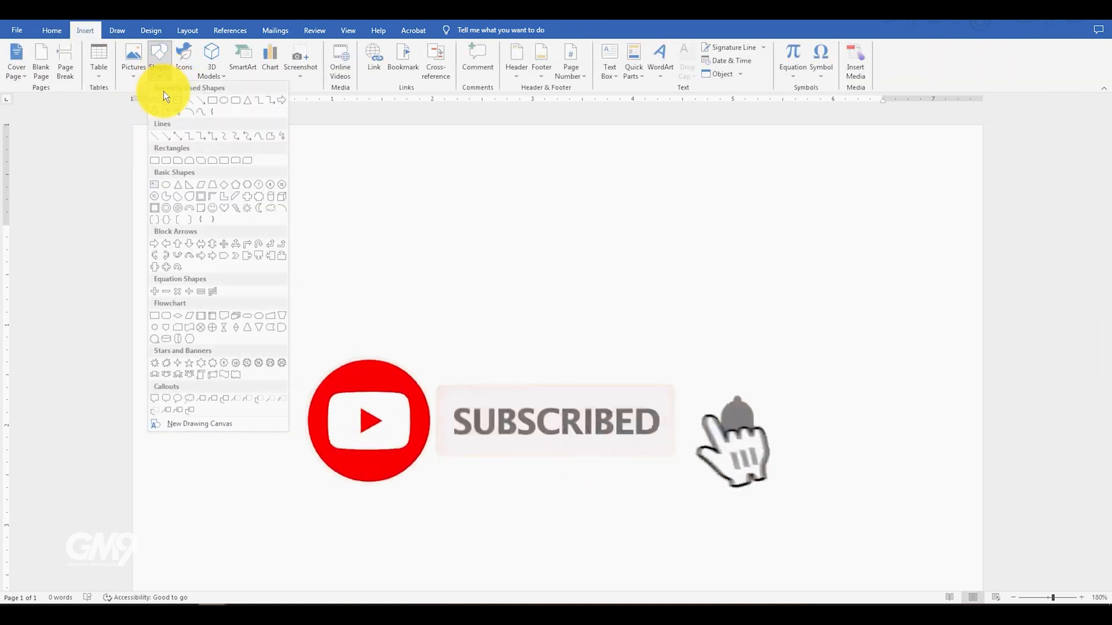
{"action": "left_click", "coordinate": [190, 208]}
{"action": "left_click_drag", "start_coordinate": [437, 281], "coordinate": [670, 427]}
{"action": "left_click_drag", "start_coordinate": [554, 255], "coordinate": [382, 377]}
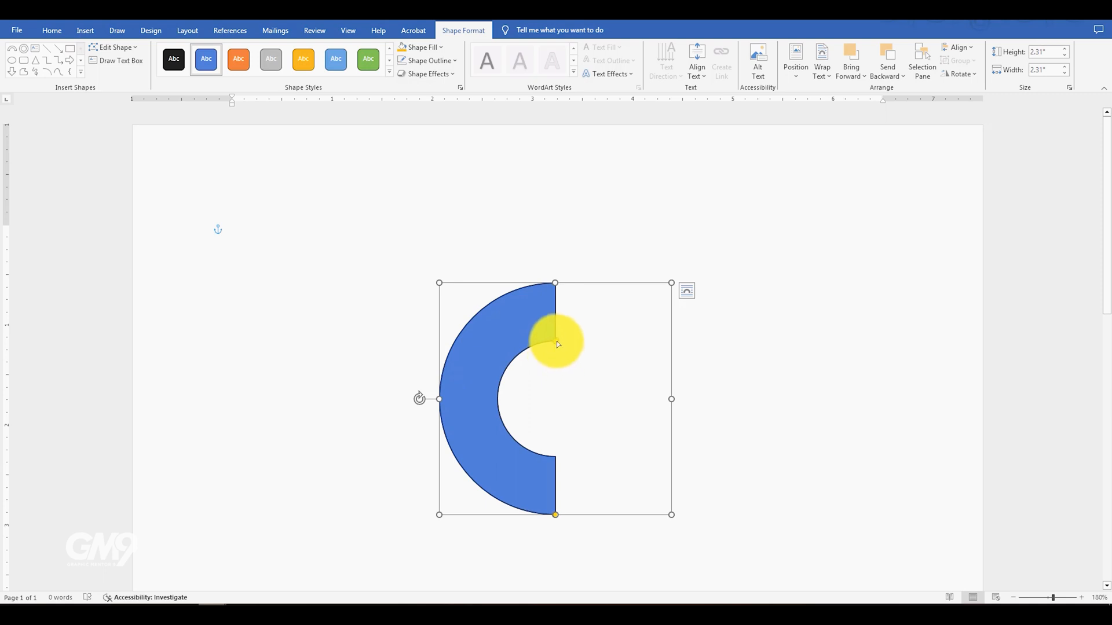
Thin the block arc and shorten its upper end, and give it a pink fill without an outline.
{"action": "left_click_drag", "start_coordinate": [557, 342], "coordinate": [520, 316]}
{"action": "left_click_drag", "start_coordinate": [463, 422], "coordinate": [450, 383]}
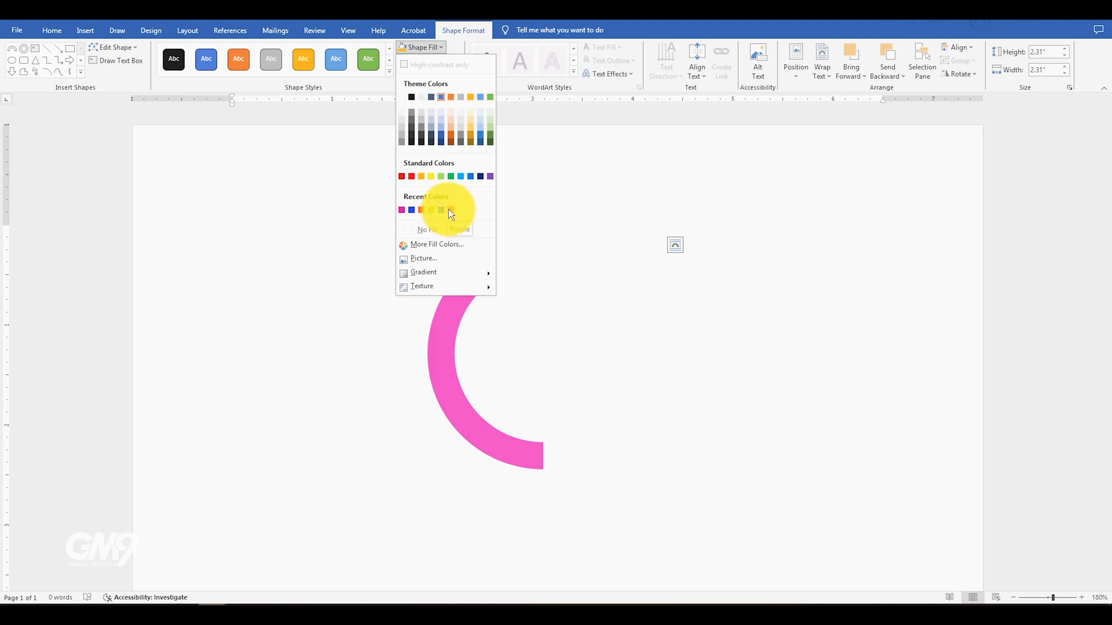
{"action": "left_click", "coordinate": [453, 210]}
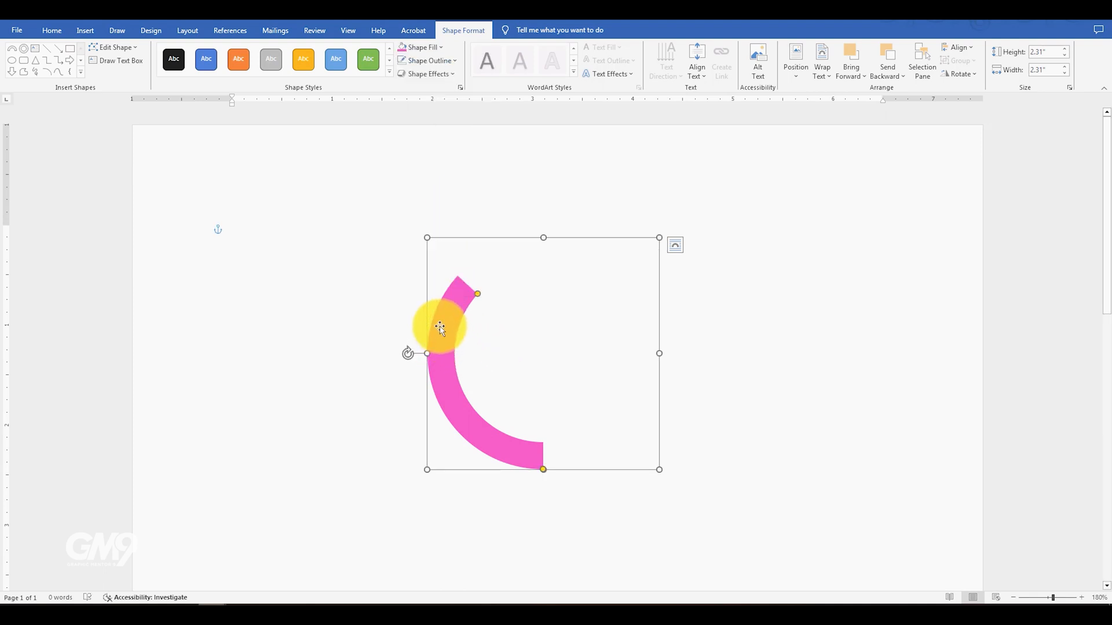
Add the ring's upper segment as a rotated, lengthened copy of the pink arc, filled with standard green.
{"action": "left_click_drag", "start_coordinate": [436, 355], "coordinate": [658, 278]}
{"action": "left_click_drag", "start_coordinate": [593, 243], "coordinate": [523, 259]}
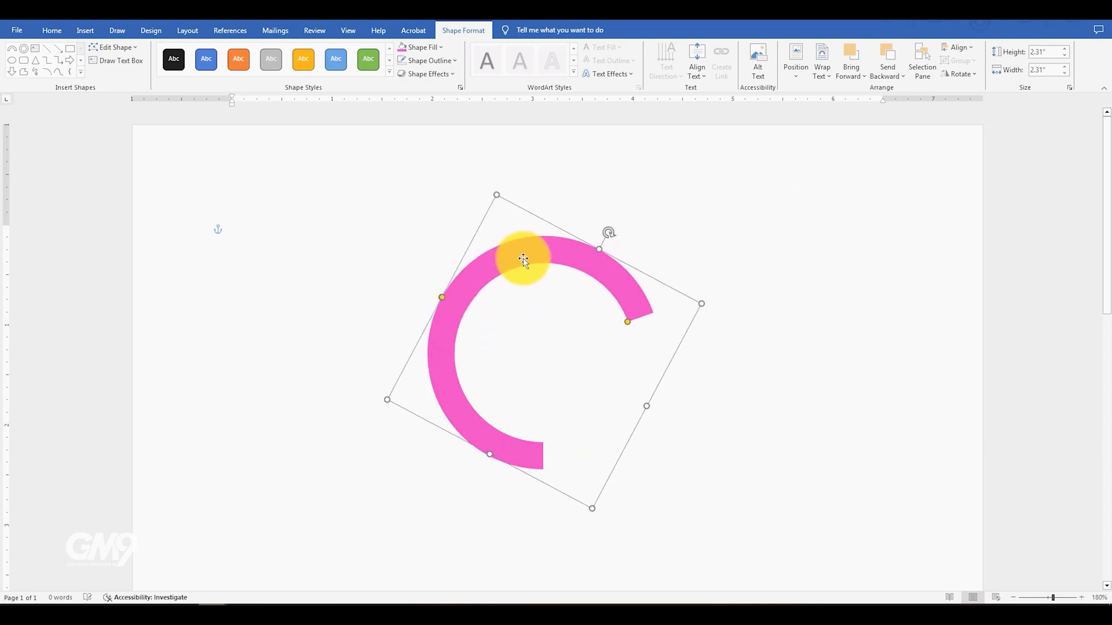
{"action": "left_click", "coordinate": [439, 48]}
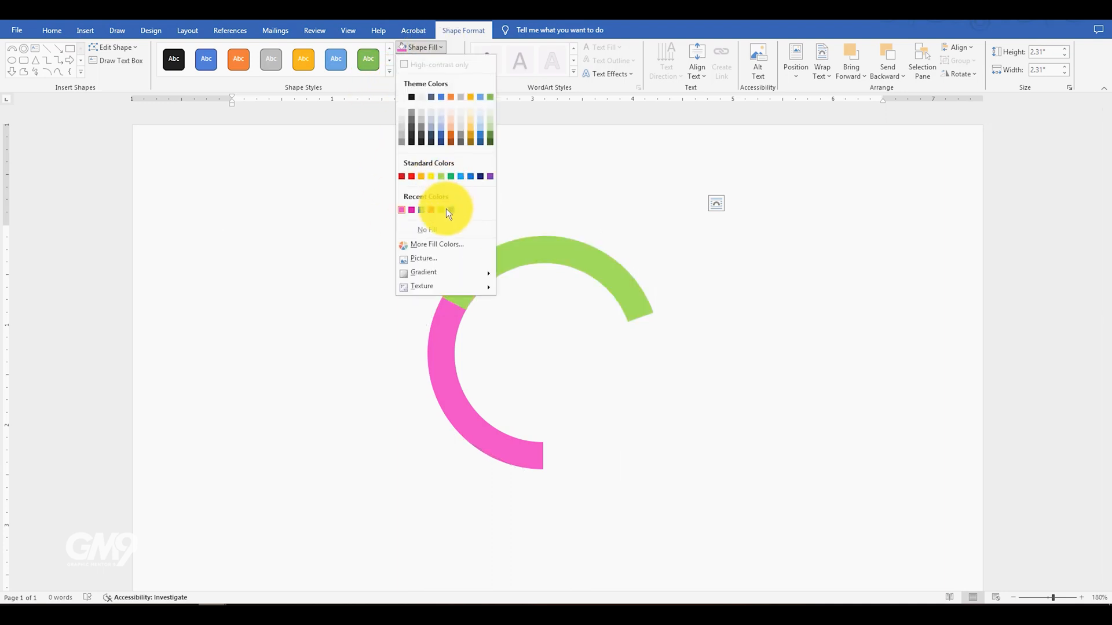
{"action": "left_click", "coordinate": [451, 176]}
{"action": "left_click", "coordinate": [360, 330]}
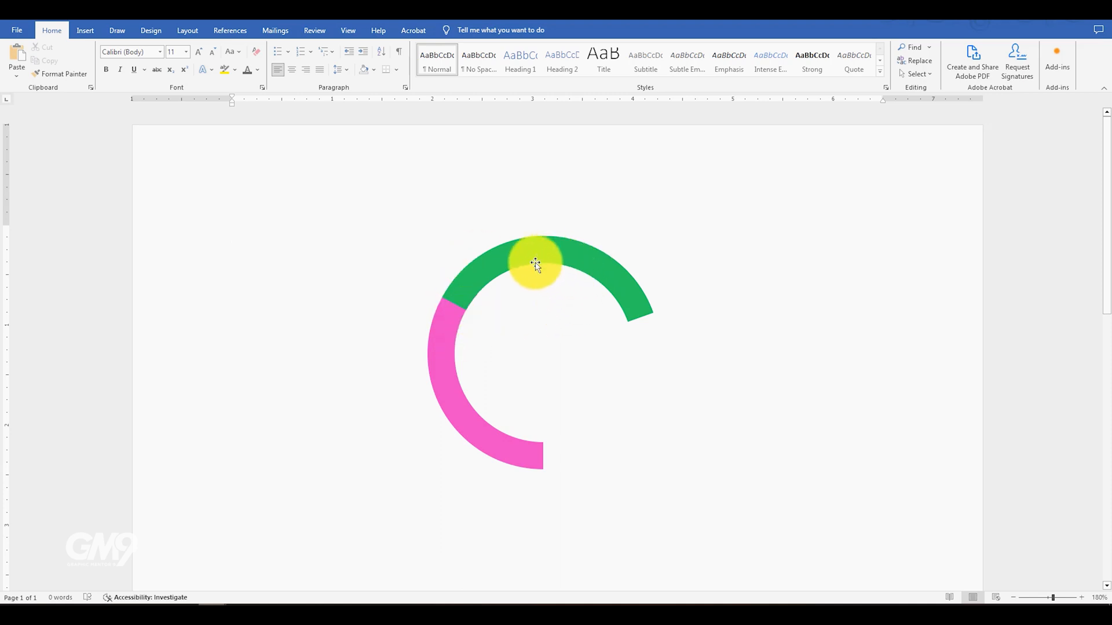
Close the ring's right side with a rotated copy of the green arc, filled orange and aligned with both neighbouring segments.
{"action": "left_click_drag", "start_coordinate": [527, 266], "coordinate": [578, 404]}
{"action": "left_click_drag", "start_coordinate": [659, 370], "coordinate": [624, 385]}
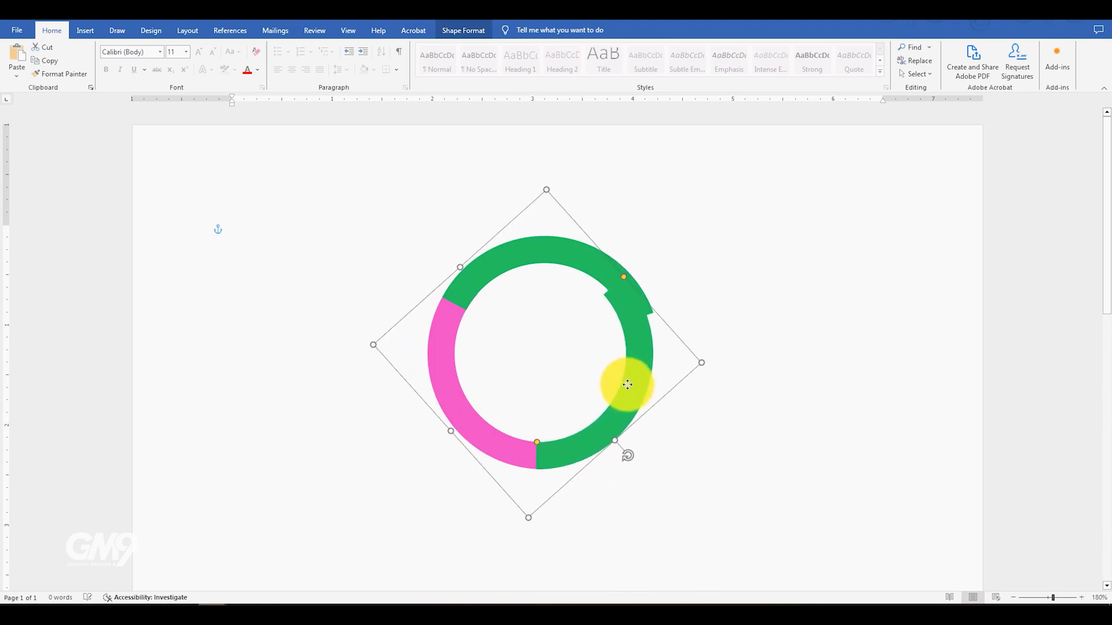
{"action": "left_click", "coordinate": [464, 30]}
{"action": "left_click", "coordinate": [441, 47]}
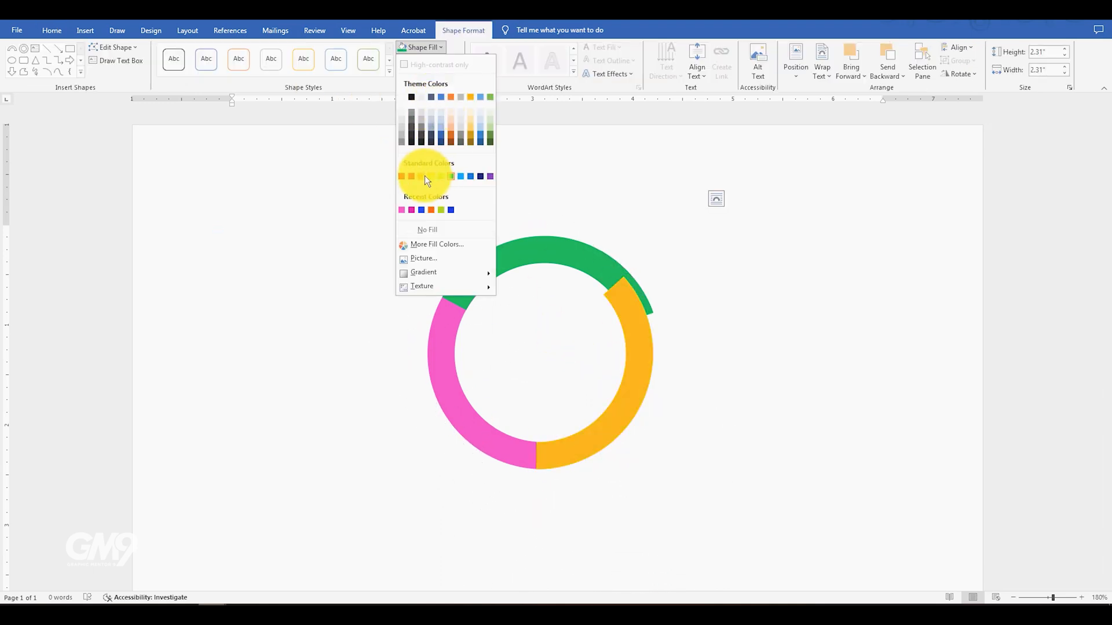
{"action": "left_click", "coordinate": [425, 176]}
{"action": "left_click_drag", "start_coordinate": [650, 367], "coordinate": [644, 366]}
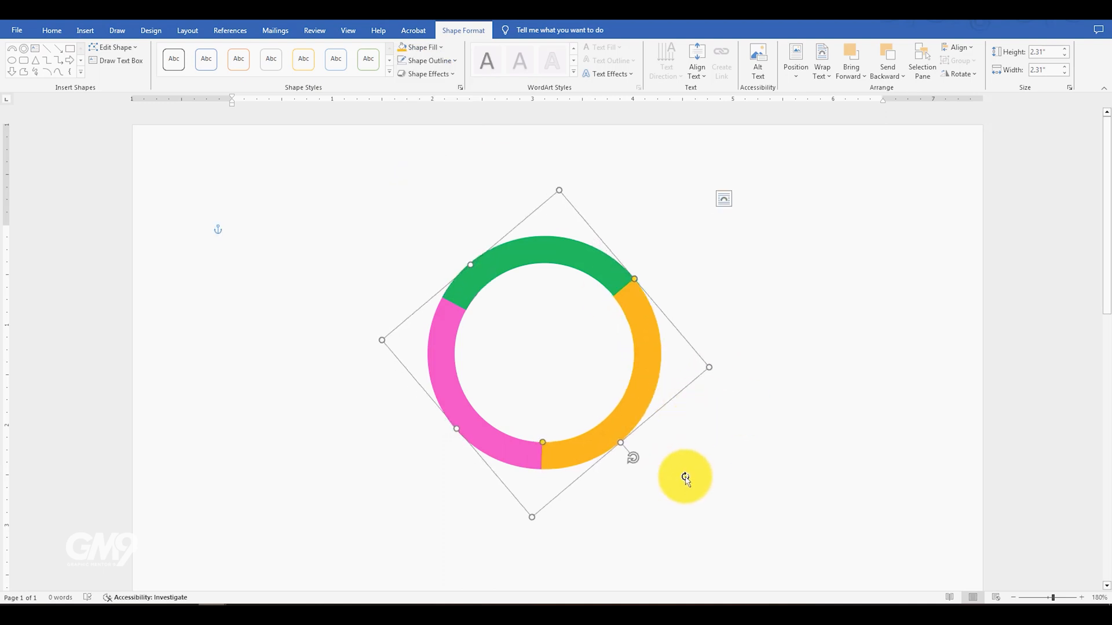
{"action": "left_click", "coordinate": [691, 486]}
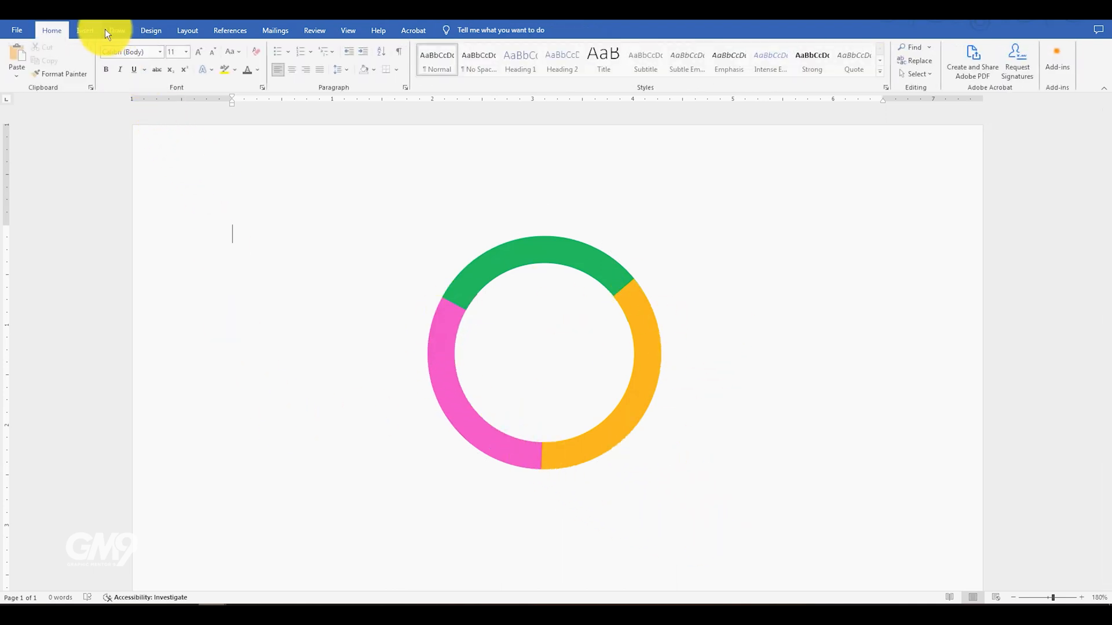
Draw a small orange circle about 0.18" wide beside the ring, without an outline.
{"action": "left_click", "coordinate": [78, 33]}
{"action": "left_click", "coordinate": [158, 65]}
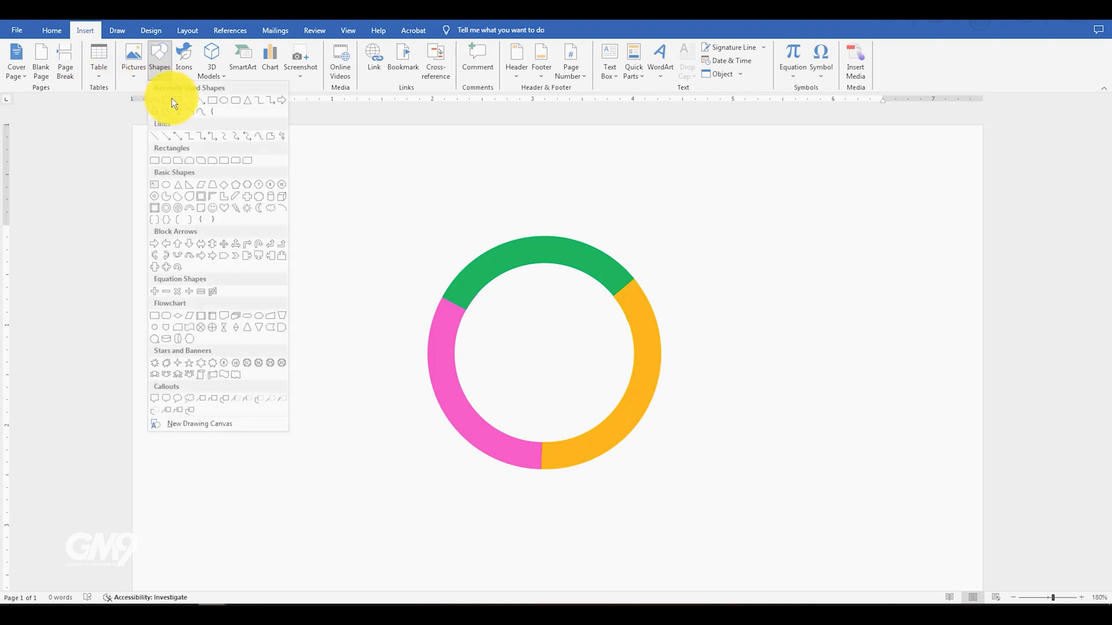
{"action": "left_click", "coordinate": [225, 111]}
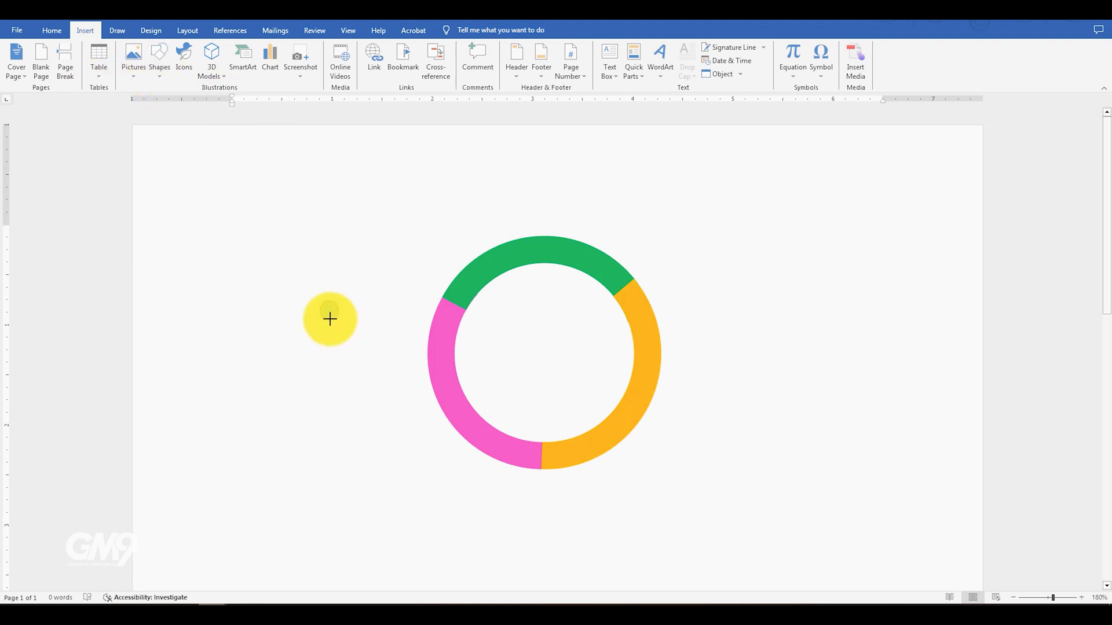
{"action": "left_click_drag", "start_coordinate": [330, 319], "coordinate": [330, 320]}
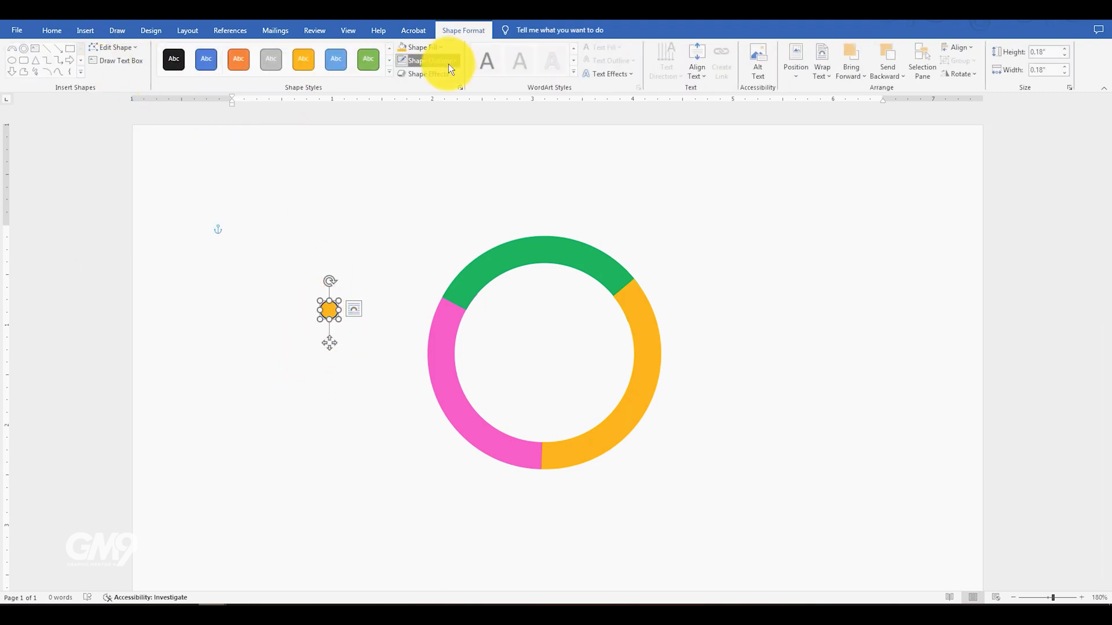
{"action": "left_click", "coordinate": [449, 65]}
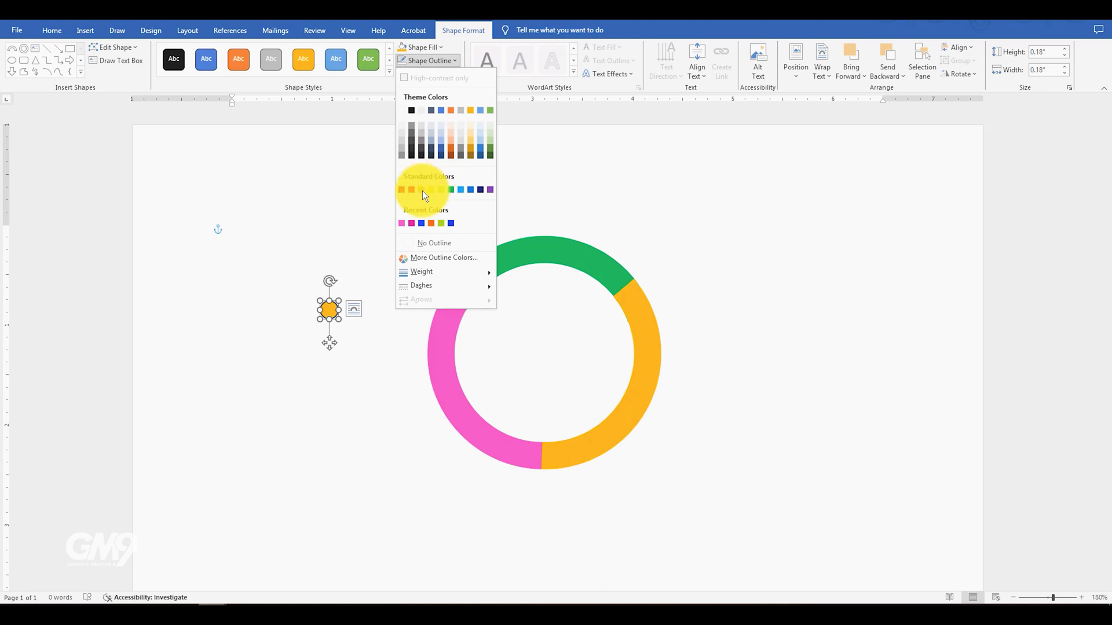
{"action": "left_click", "coordinate": [431, 242]}
Place the small orange circle, reduced to about 0.14", on the green-orange joint and copy it onto the other two joints.
{"action": "left_click", "coordinate": [330, 314]}
{"action": "left_click_drag", "start_coordinate": [359, 313], "coordinate": [615, 281]}
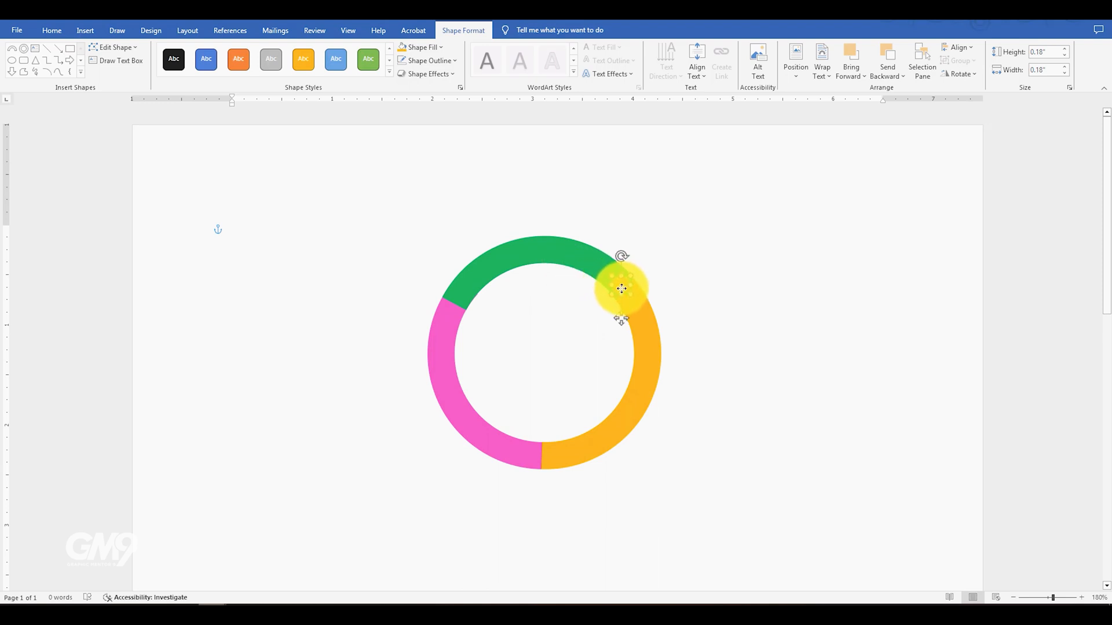
{"action": "scroll", "coordinate": [737, 324], "scroll_direction": "up", "scroll_amount": 8}
{"action": "left_click", "coordinate": [624, 286]}
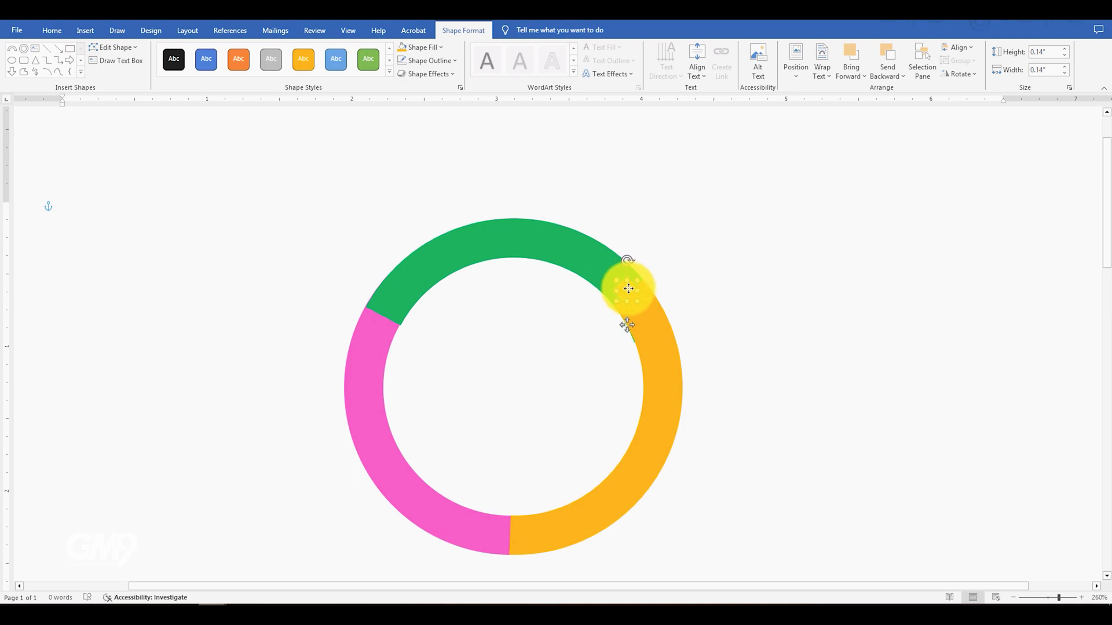
{"action": "left_click_drag", "start_coordinate": [630, 293], "coordinate": [419, 311], "text": "ctrl"}
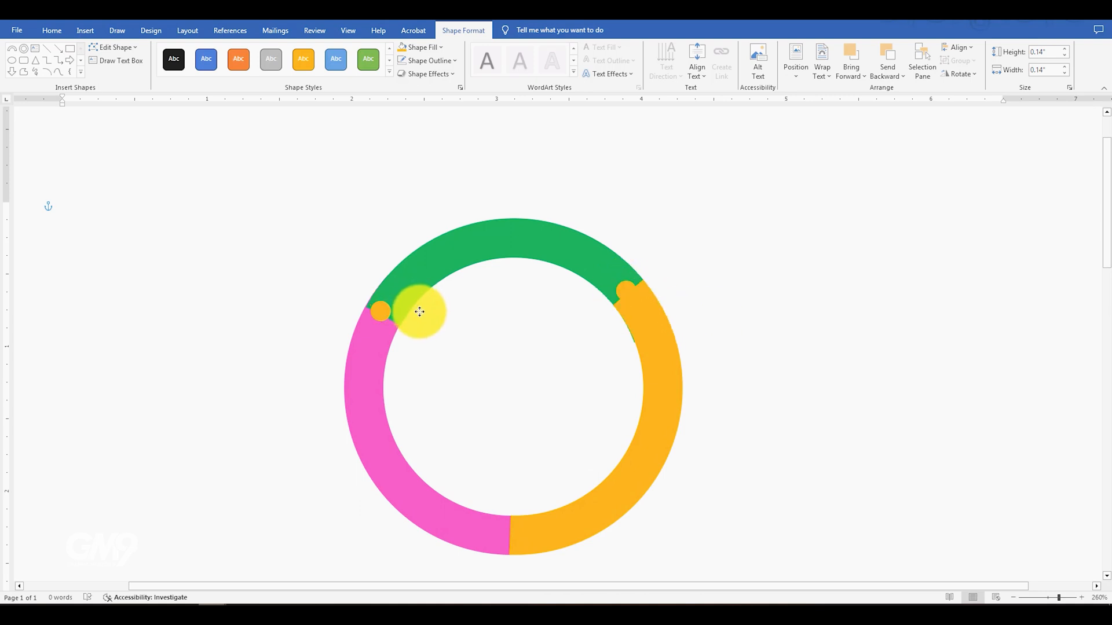
{"action": "left_click", "coordinate": [513, 536]}
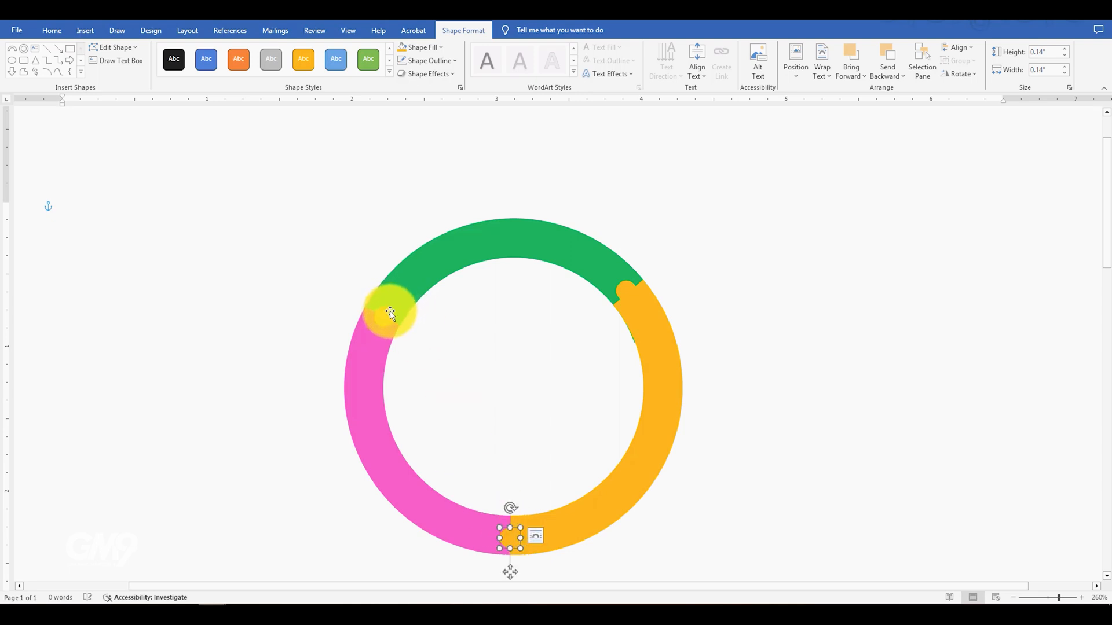
Fill the small circle at the green-pink joint with standard green and give it no outline.
{"action": "left_click", "coordinate": [453, 61]}
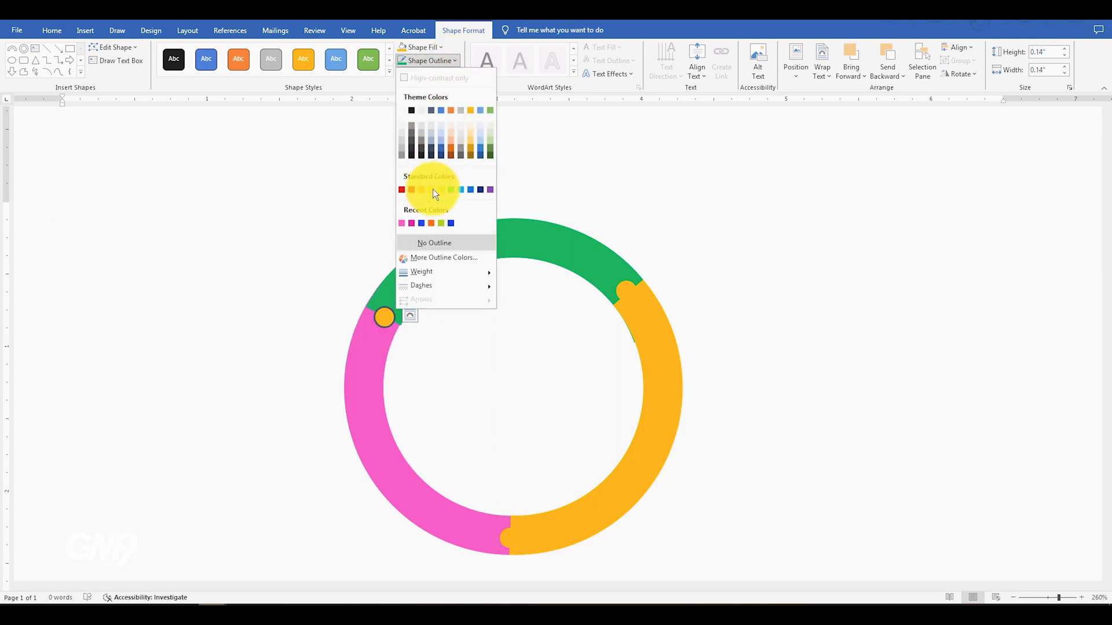
{"action": "left_click", "coordinate": [429, 246]}
{"action": "left_click", "coordinate": [427, 47]}
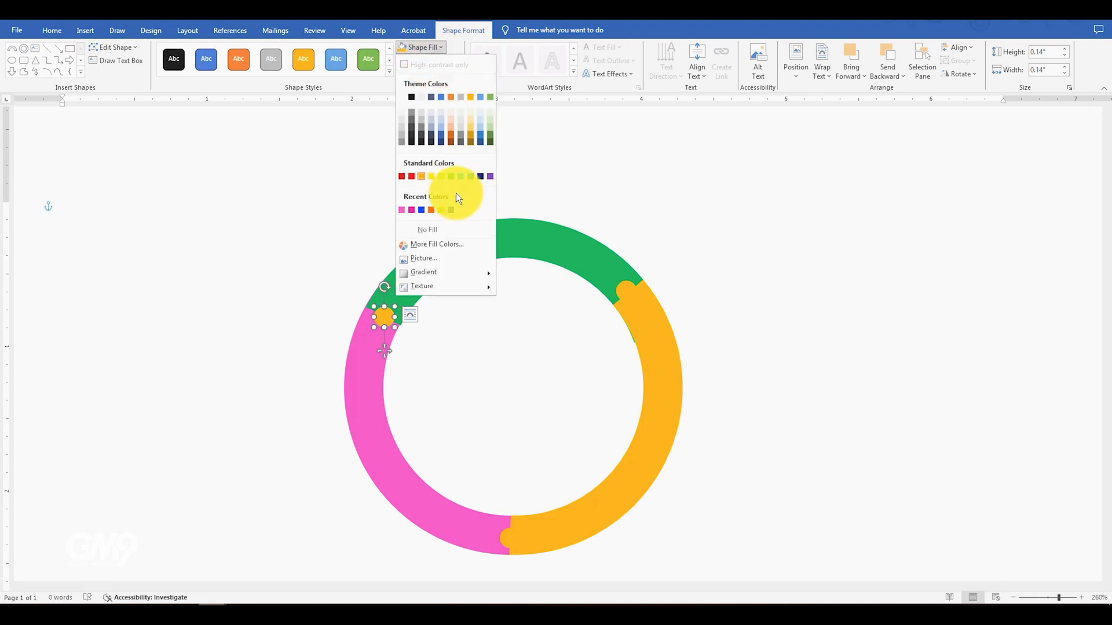
{"action": "left_click", "coordinate": [450, 176]}
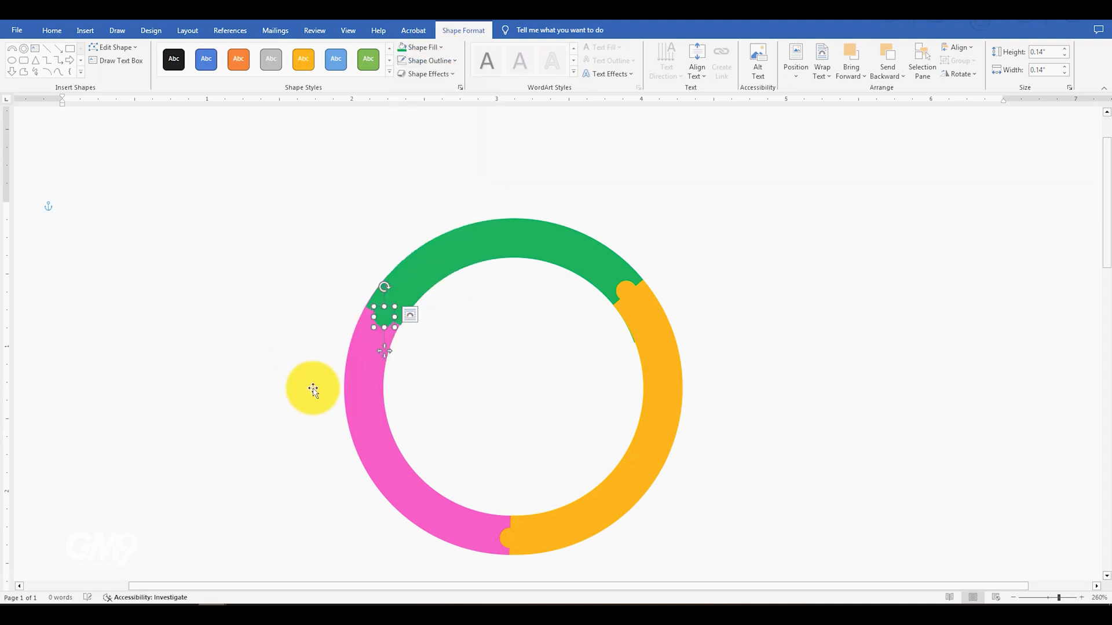
Fill the small circle at the pink-orange joint with the ring's pink.
{"action": "left_click", "coordinate": [507, 540]}
{"action": "left_click", "coordinate": [426, 47]}
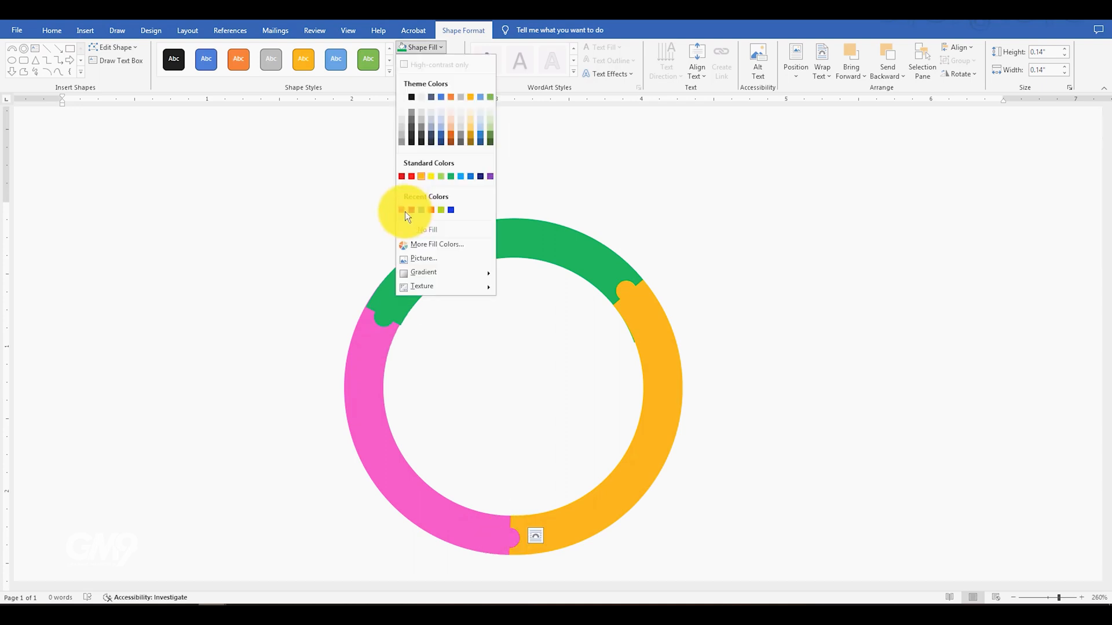
{"action": "left_click", "coordinate": [402, 210]}
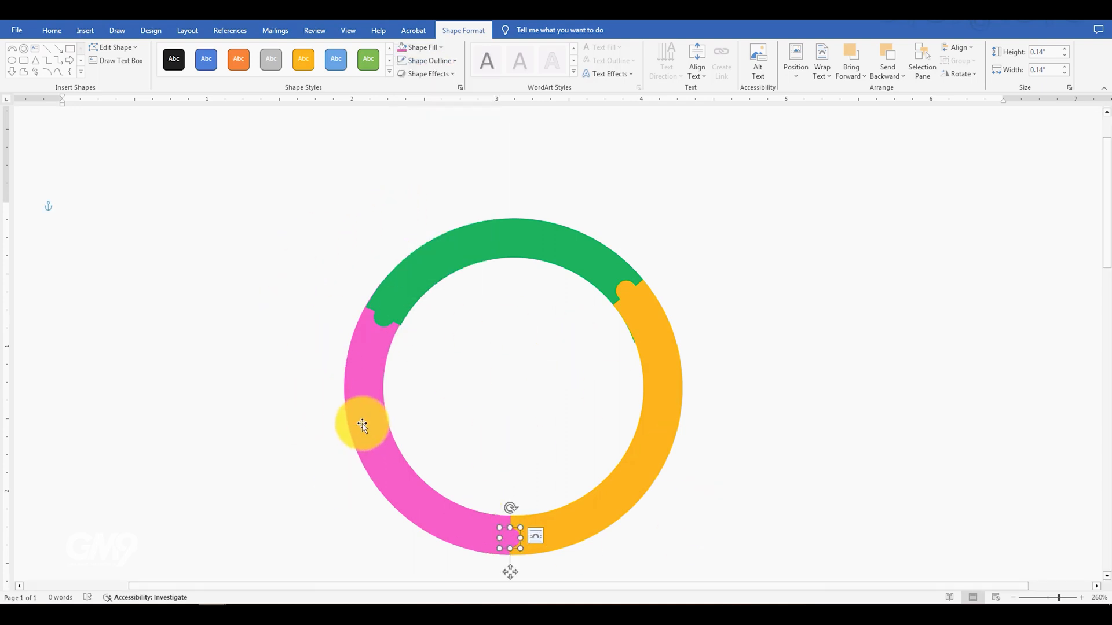
Group the pink, green and orange arcs into one object.
{"action": "left_click", "coordinate": [377, 431]}
{"action": "left_click", "coordinate": [426, 270], "text": "shift"}
{"action": "left_click", "coordinate": [657, 447], "text": "shift"}
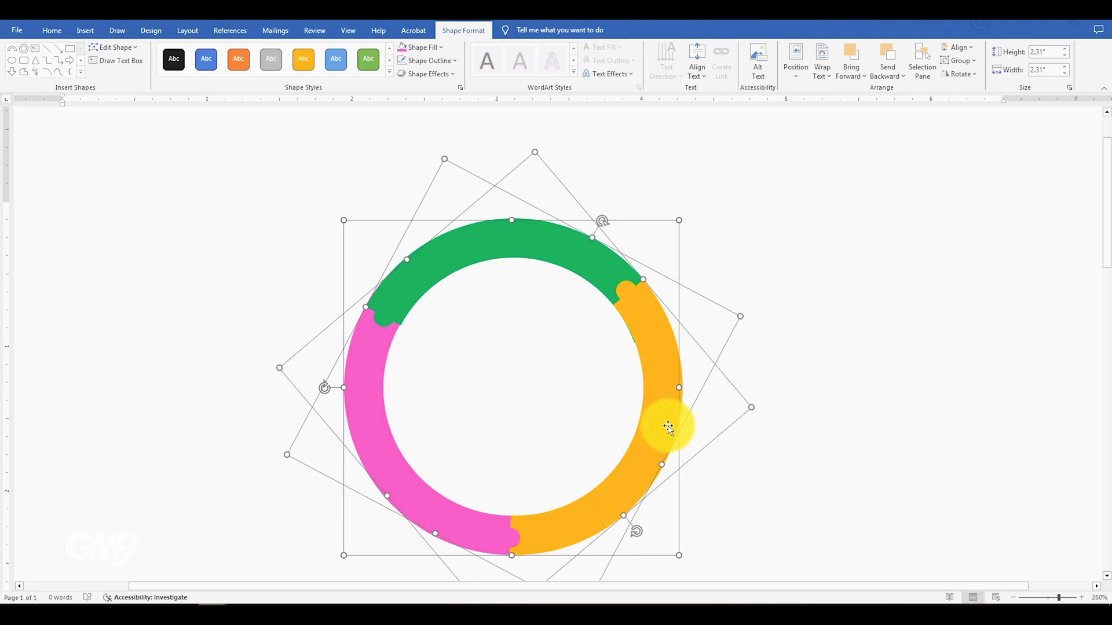
{"action": "right_click", "coordinate": [667, 421]}
{"action": "mouse_move", "coordinate": [762, 280]}
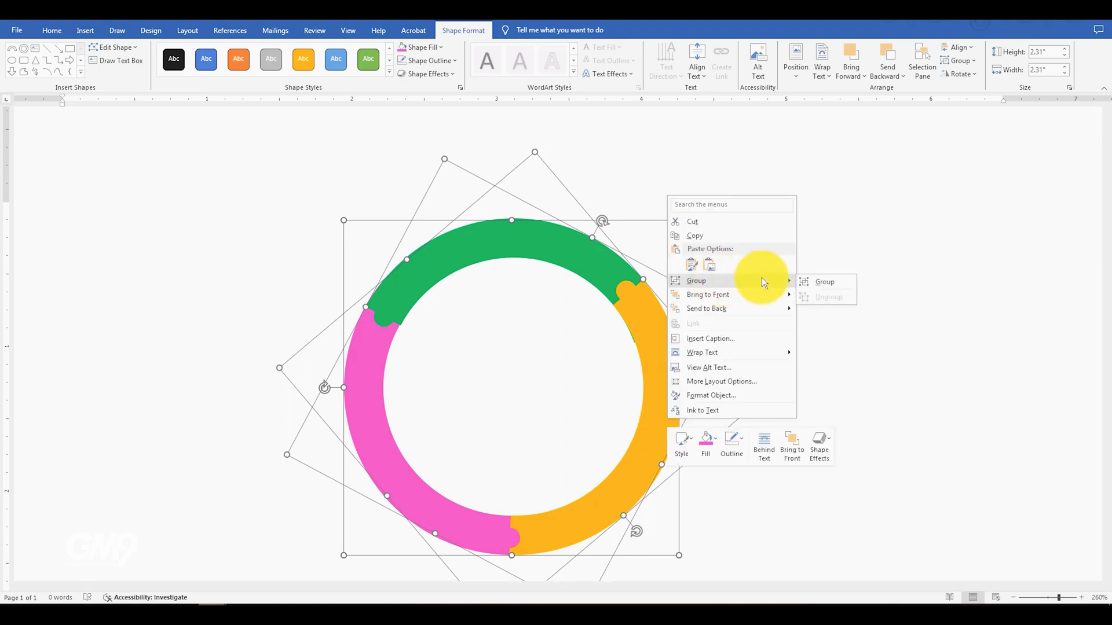
{"action": "left_click", "coordinate": [822, 282]}
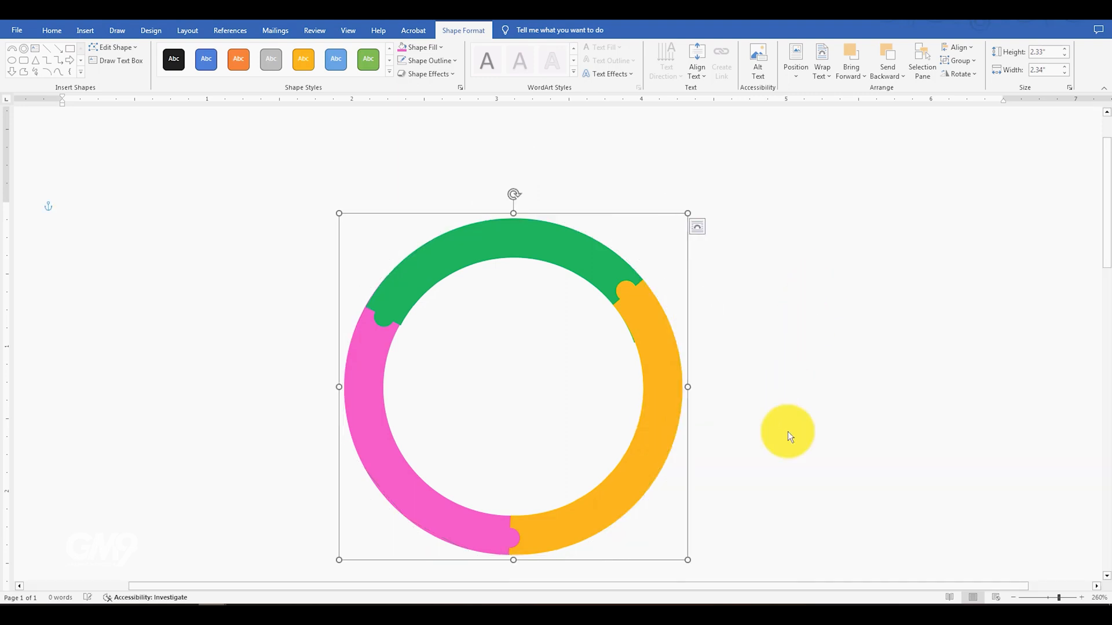
Group the three small circles at the ring's joints into one object.
{"action": "left_click", "coordinate": [387, 325]}
{"action": "left_click", "coordinate": [622, 293], "text": "shift"}
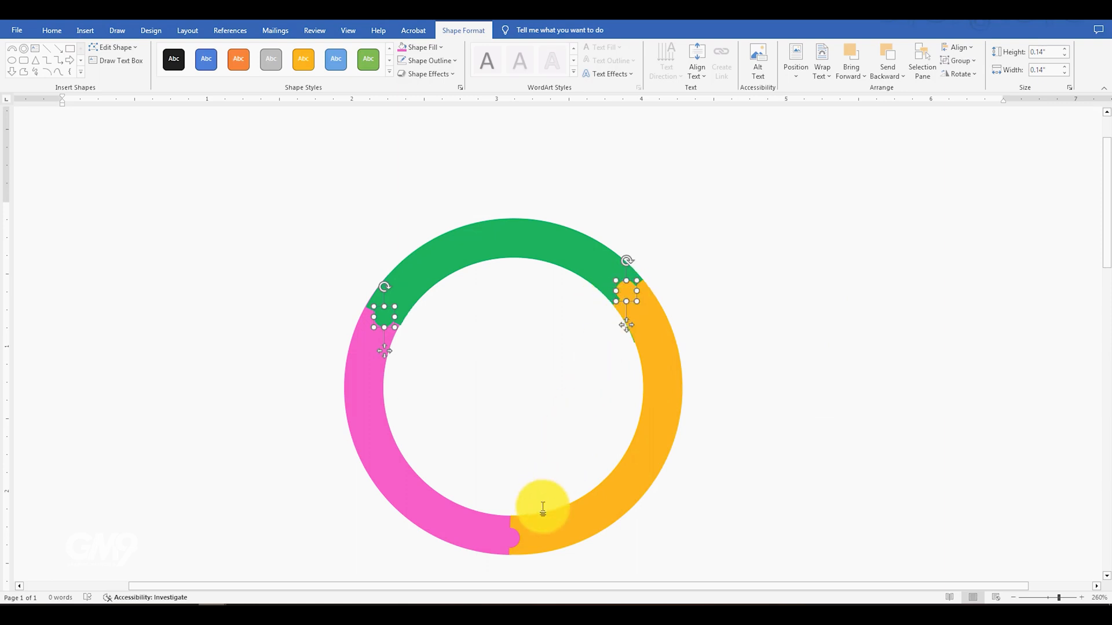
{"action": "right_click", "coordinate": [516, 538]}
{"action": "mouse_move", "coordinate": [571, 402]}
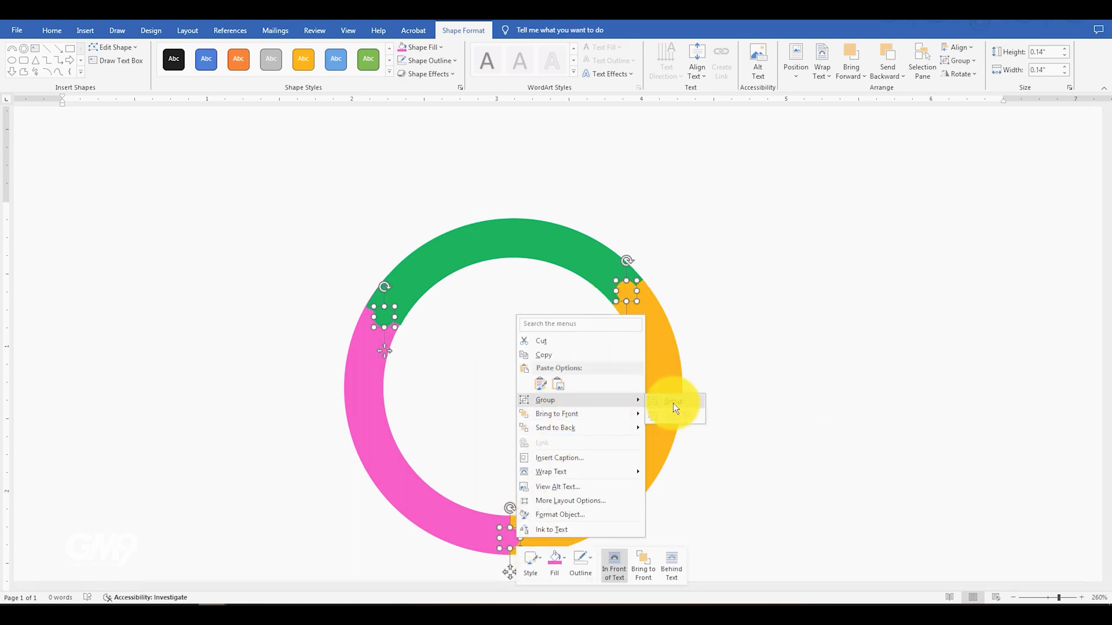
{"action": "left_click", "coordinate": [684, 401]}
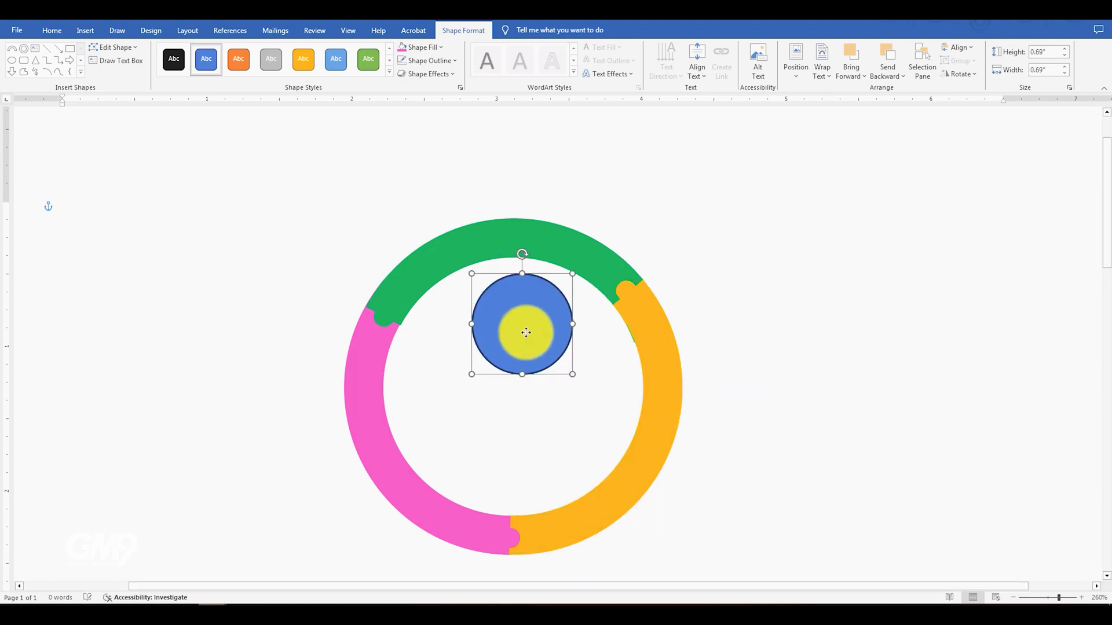
Place the 0.69" circle against the inner edge of the green arc, fill it with standard green and give it no outline.
{"action": "left_click_drag", "start_coordinate": [521, 317], "coordinate": [519, 313]}
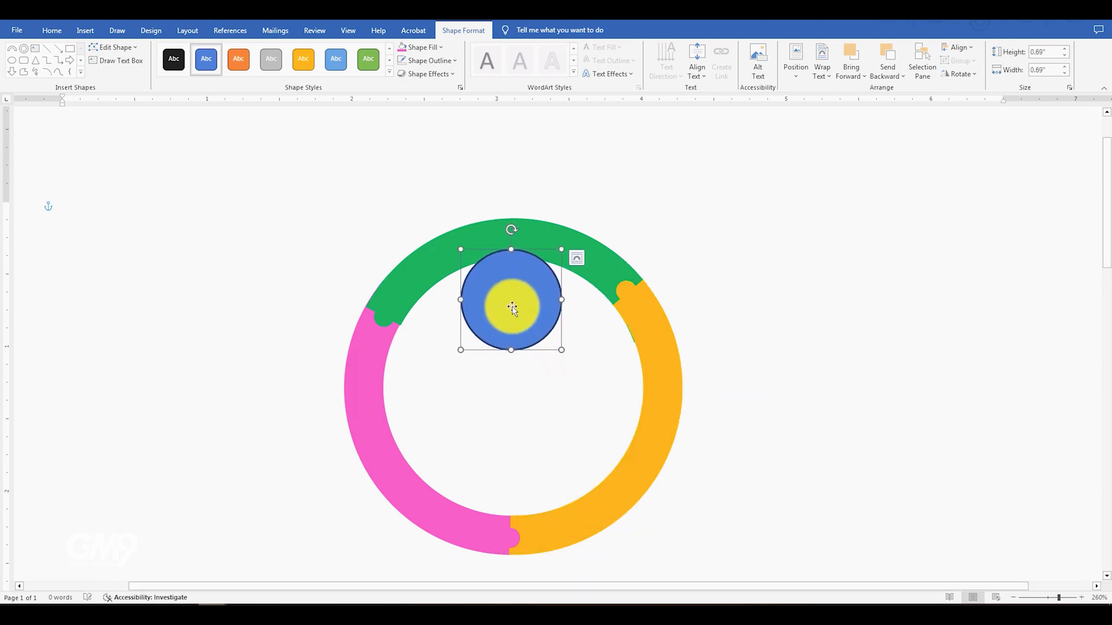
{"action": "left_click", "coordinate": [439, 48]}
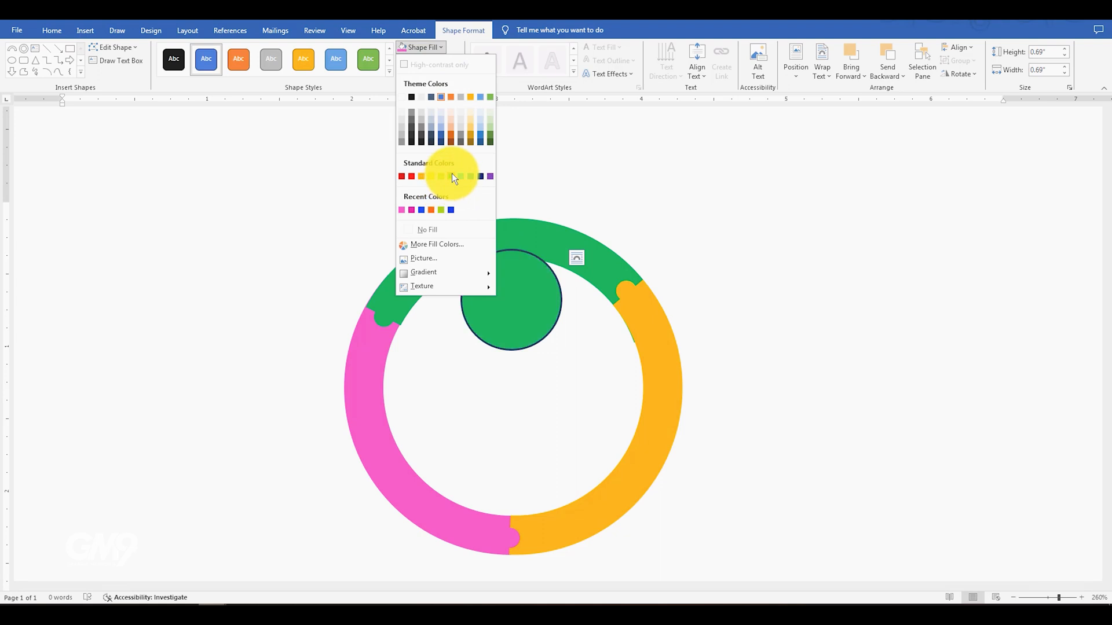
{"action": "left_click", "coordinate": [450, 173]}
{"action": "left_click", "coordinate": [439, 61]}
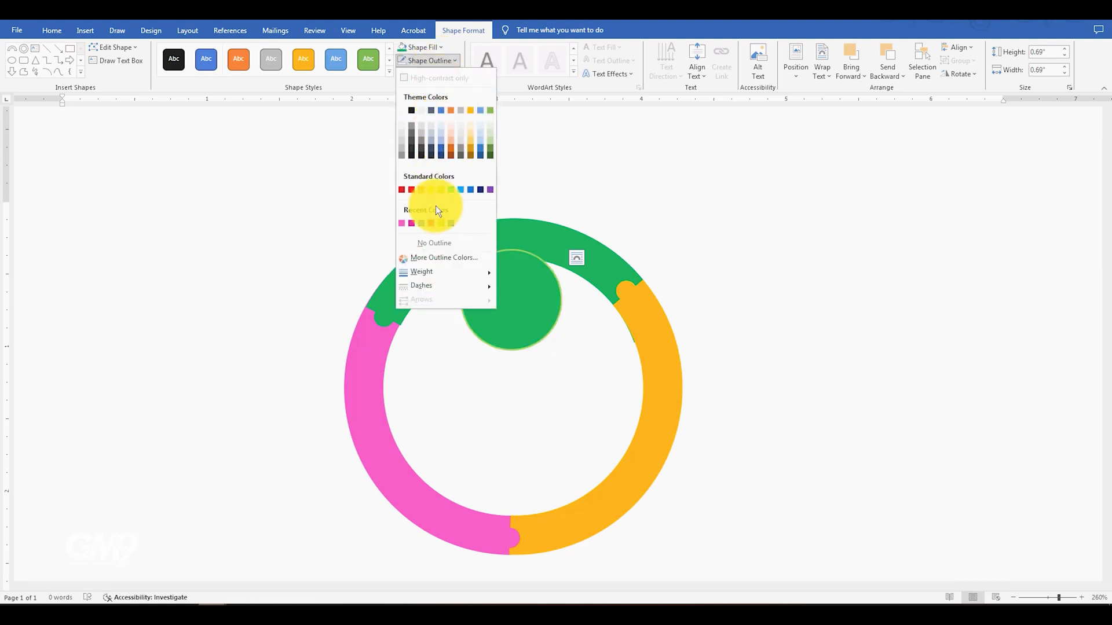
{"action": "left_click", "coordinate": [431, 245]}
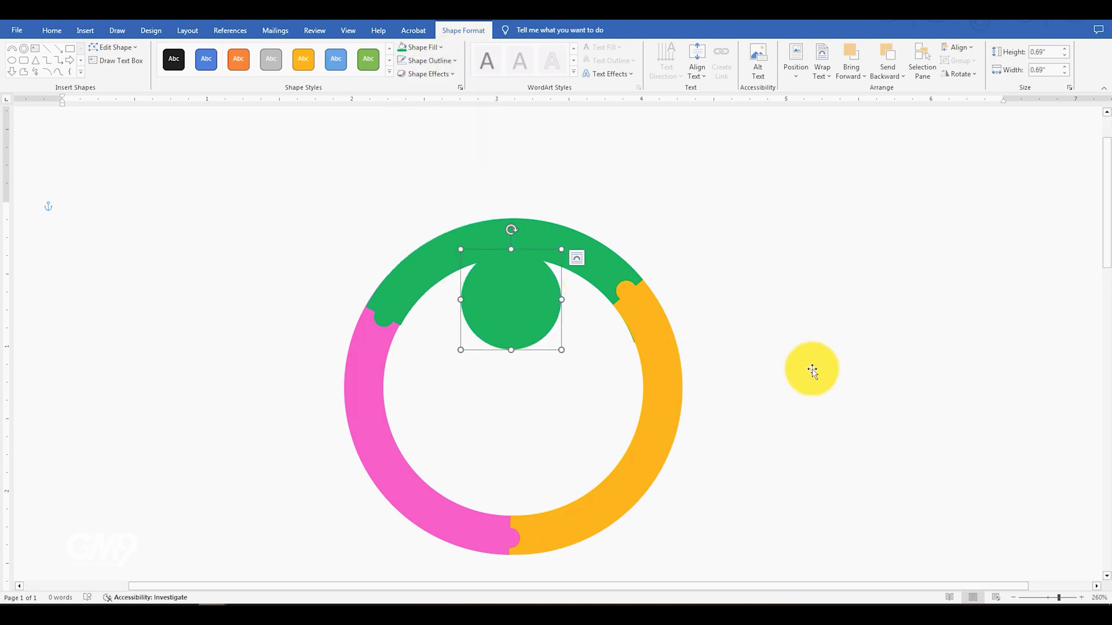
Copy the large green circle to the inner edges of the orange and pink arcs, filling each copy with its arc's colour.
{"action": "left_click_drag", "start_coordinate": [517, 304], "coordinate": [590, 386]}
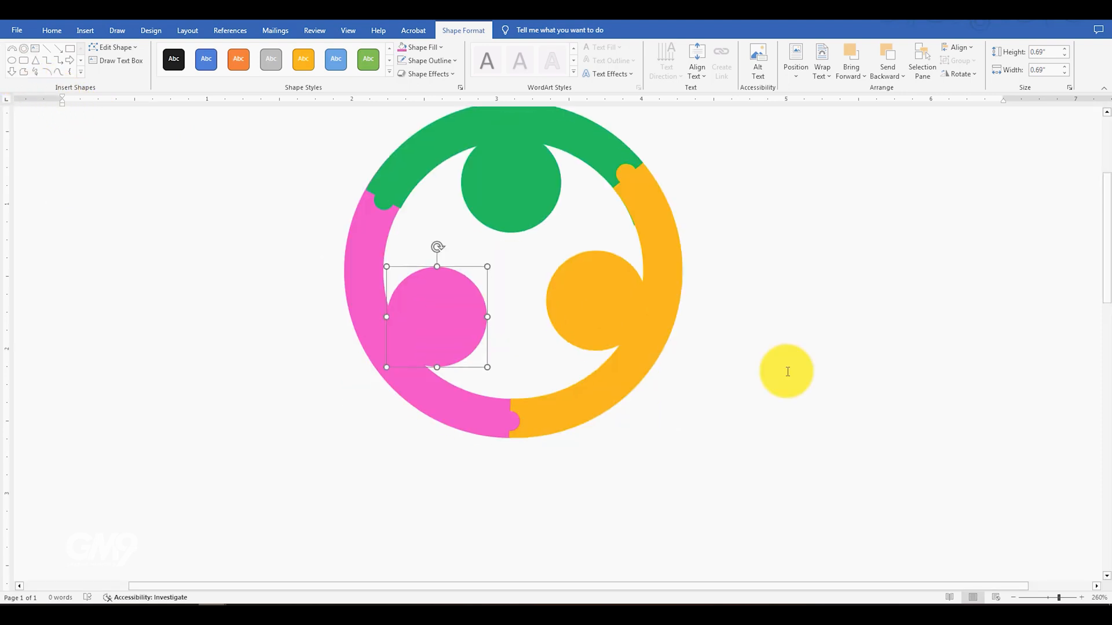
{"action": "scroll", "coordinate": [611, 265], "scroll_direction": "down", "scroll_amount": 2}
{"action": "scroll", "coordinate": [610, 266], "scroll_direction": "up", "scroll_amount": 2}
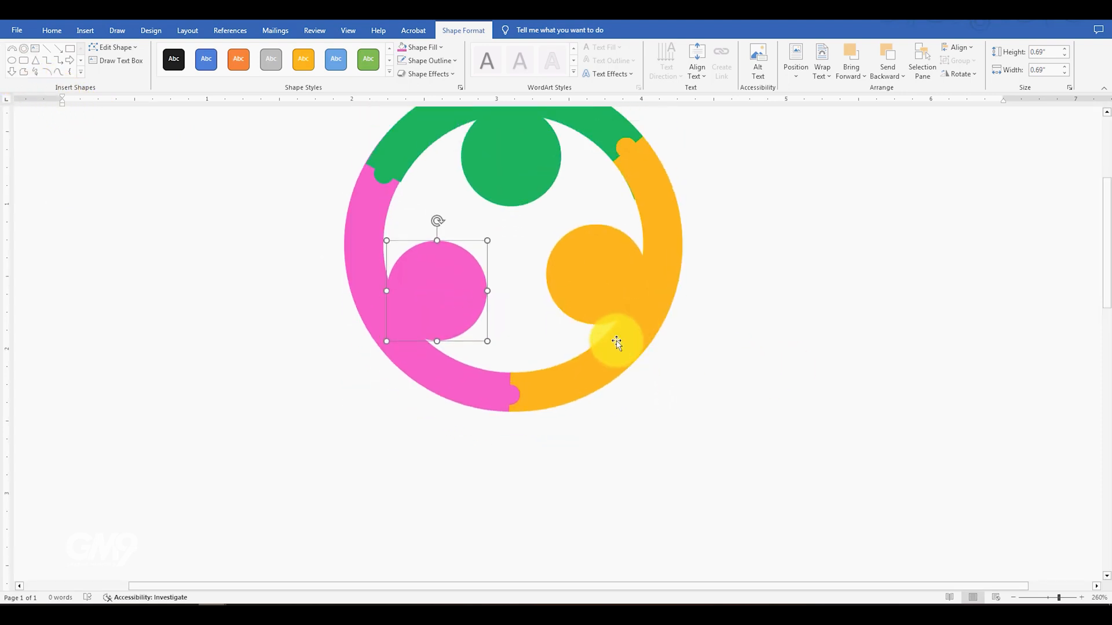
Group the large green, orange and pink circles inside the ring into one object.
{"action": "left_click", "coordinate": [602, 274]}
{"action": "left_click", "coordinate": [509, 161], "text": "shift"}
{"action": "left_click", "coordinate": [418, 284], "text": "shift"}
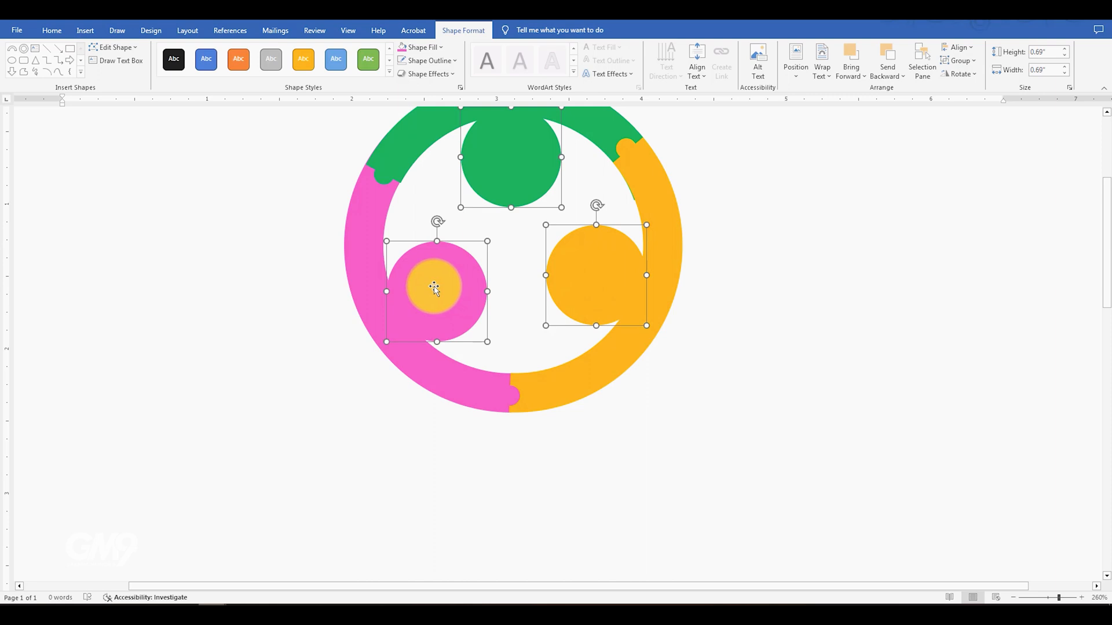
{"action": "right_click", "coordinate": [435, 288]}
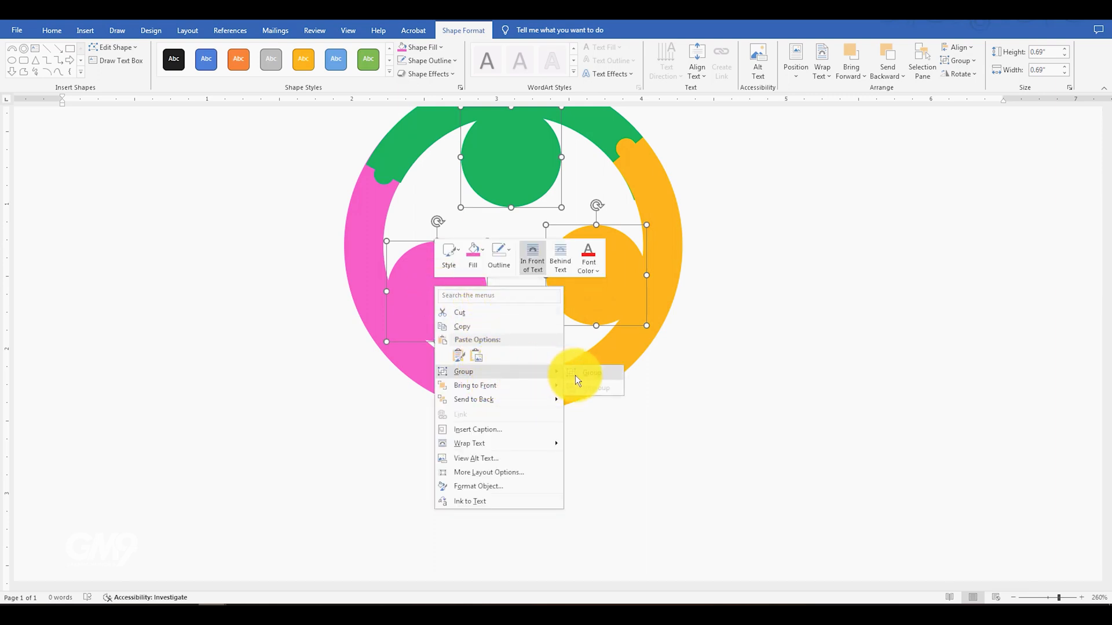
{"action": "left_click", "coordinate": [592, 374]}
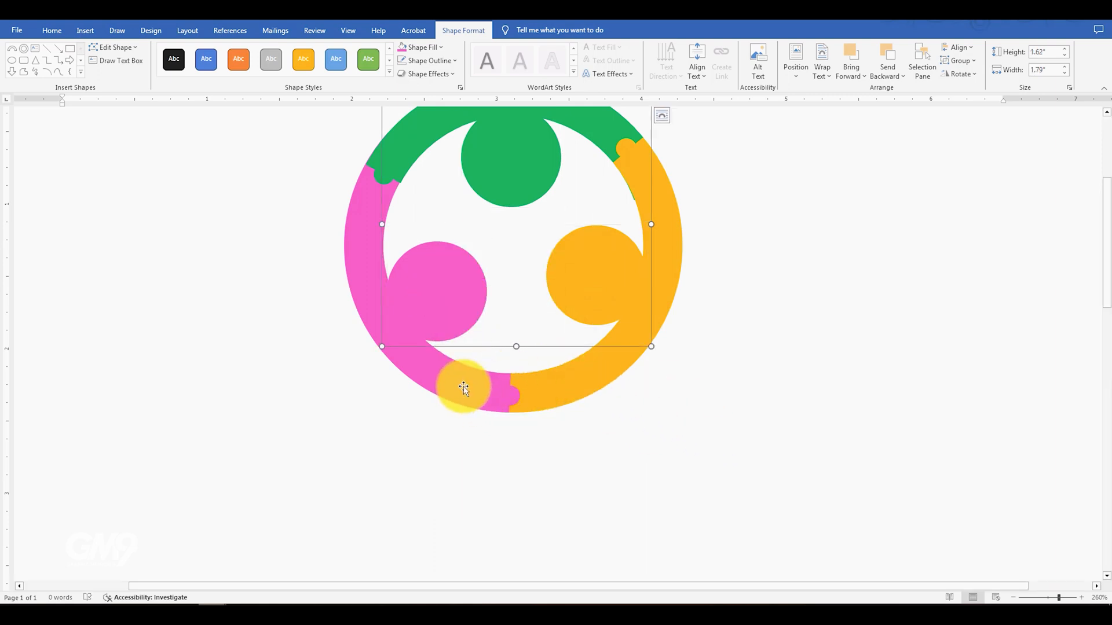
Group the ring, the small joint circles and the large circles into one object, and shift it down and to the right.
{"action": "left_click", "coordinate": [363, 229]}
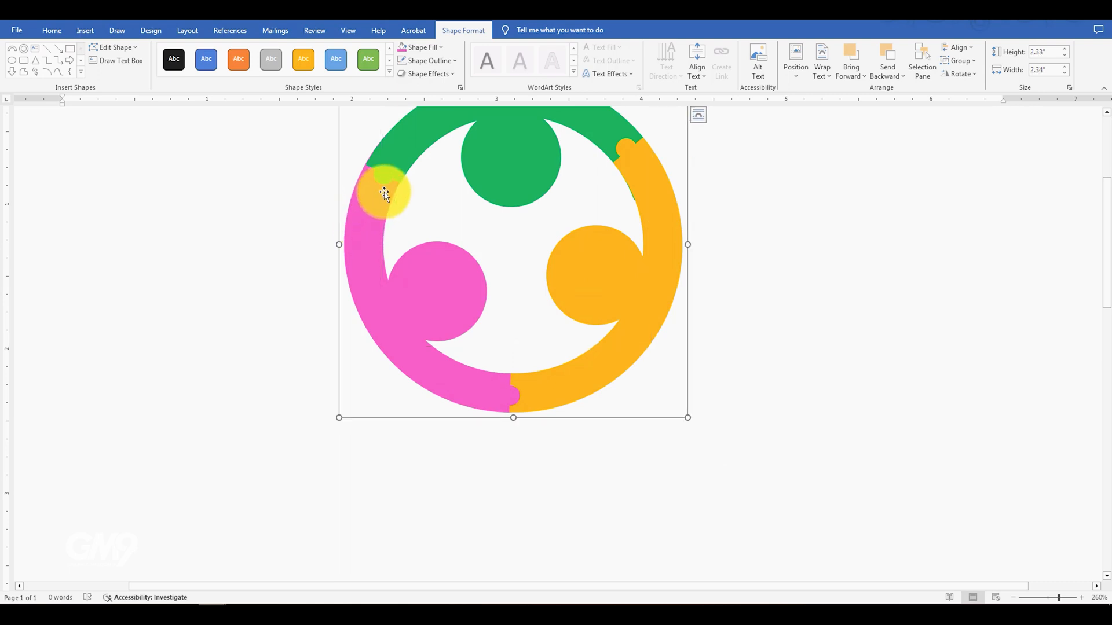
{"action": "left_click", "coordinate": [384, 184]}
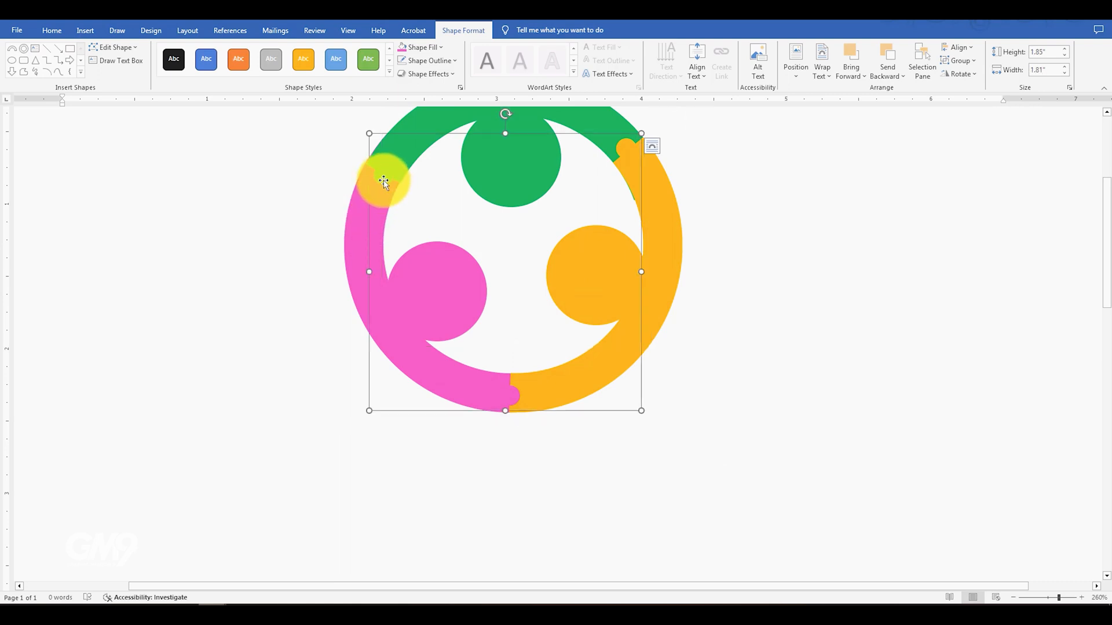
{"action": "left_click", "coordinate": [355, 236]}
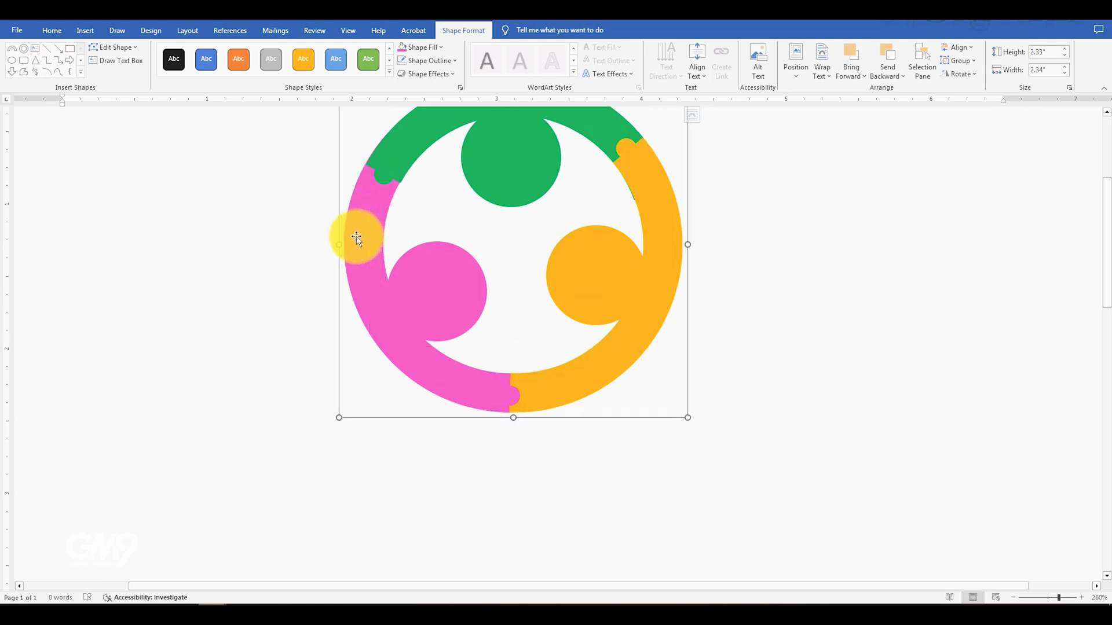
{"action": "left_click", "coordinate": [385, 179], "text": "shift"}
{"action": "left_click", "coordinate": [491, 179], "text": "shift"}
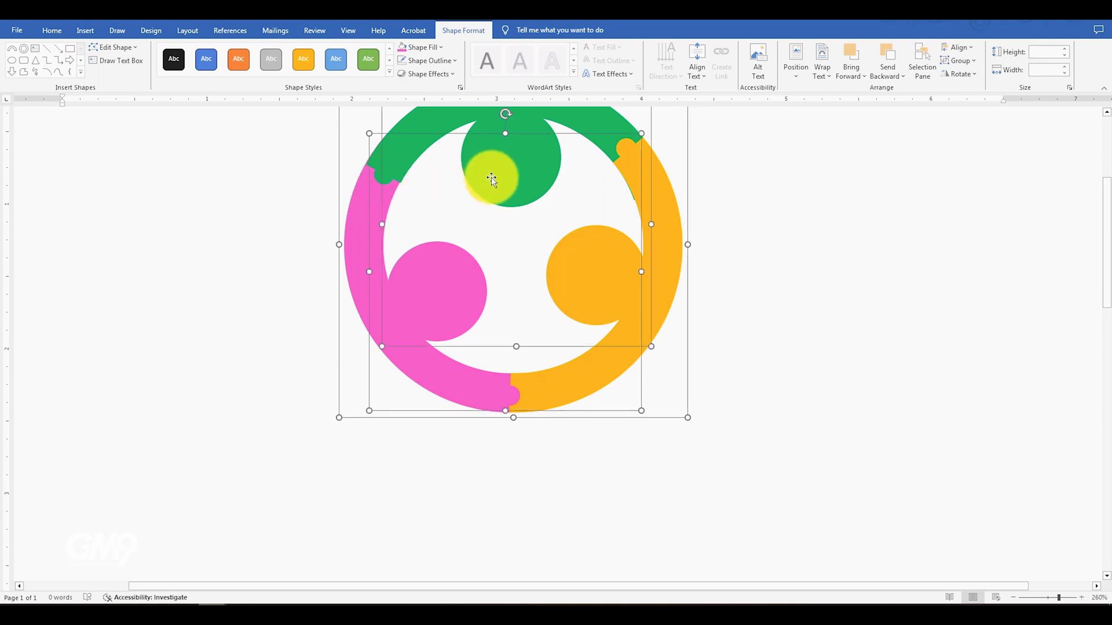
{"action": "right_click", "coordinate": [496, 177]}
{"action": "mouse_move", "coordinate": [602, 265]}
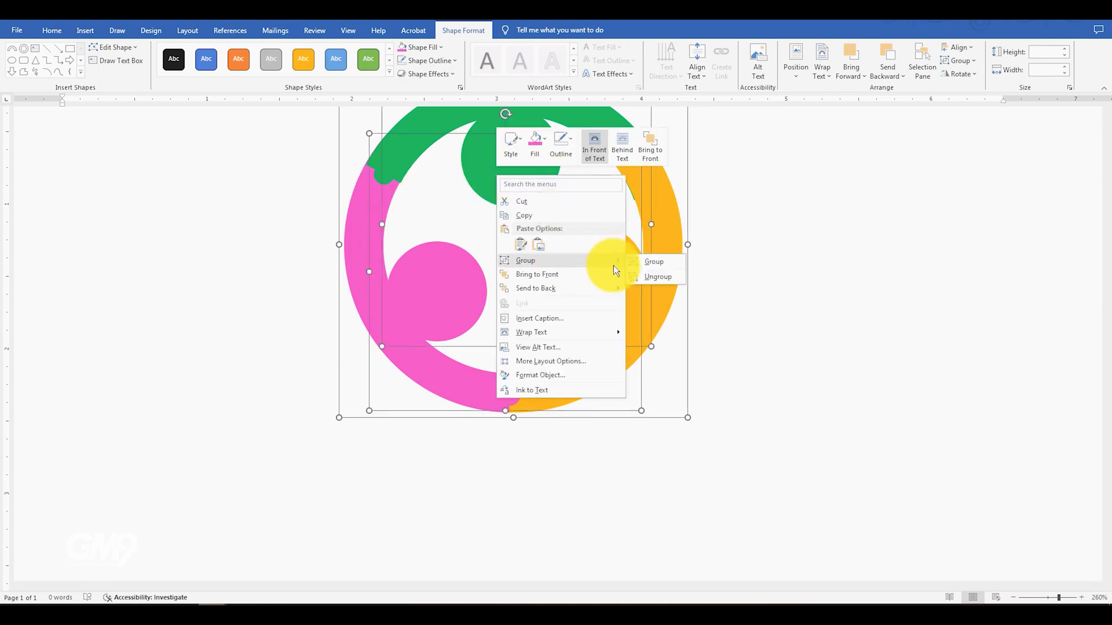
{"action": "left_click", "coordinate": [658, 262]}
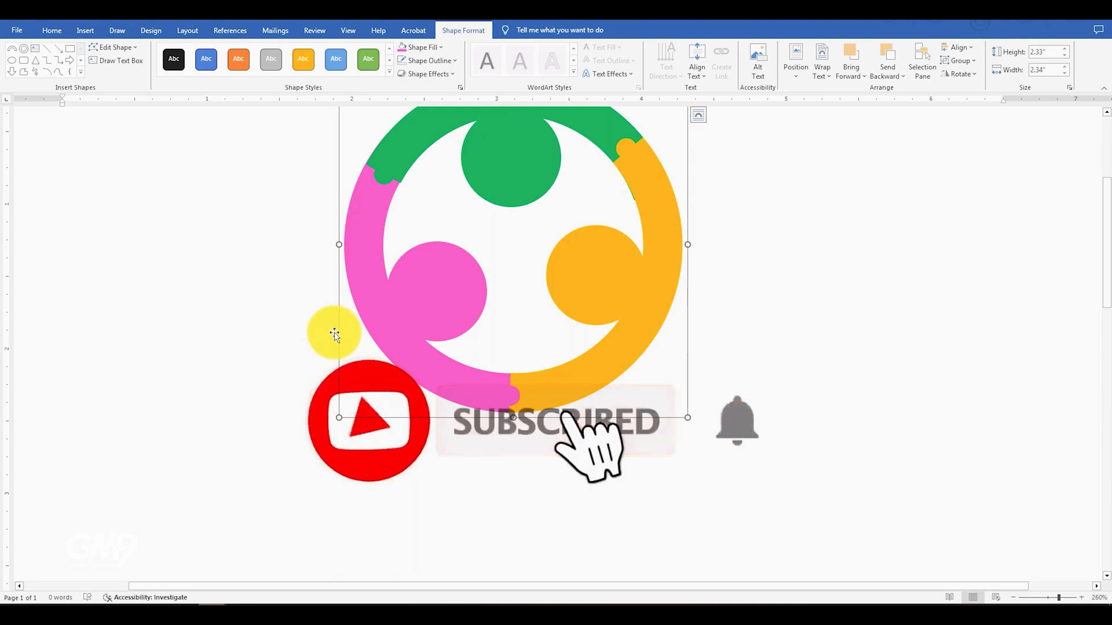
{"action": "left_click_drag", "start_coordinate": [337, 332], "coordinate": [397, 386]}
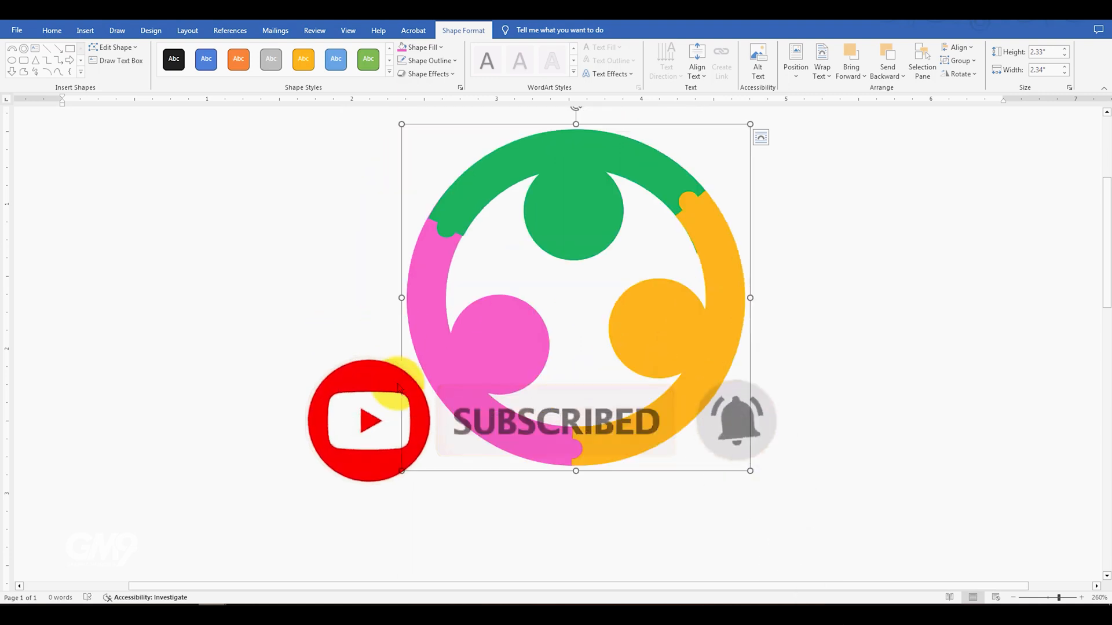
Insert a Simple Text Box reading COMPANY NAME, without an outline, and place it directly below the ring.
{"action": "left_click", "coordinate": [86, 30]}
{"action": "left_click", "coordinate": [616, 74]}
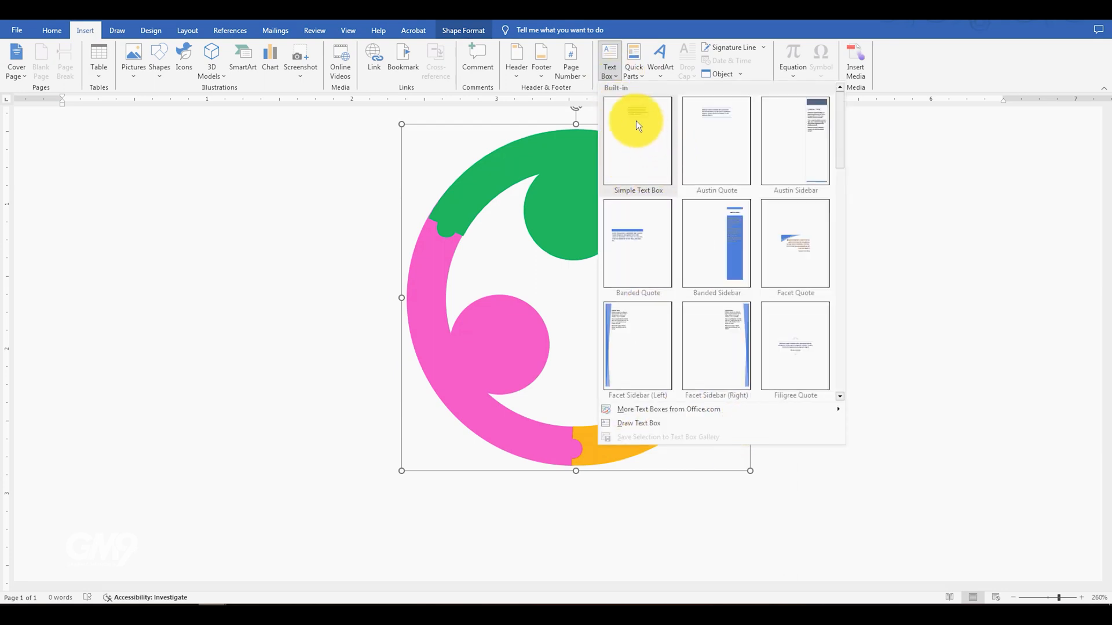
{"action": "left_click", "coordinate": [637, 124]}
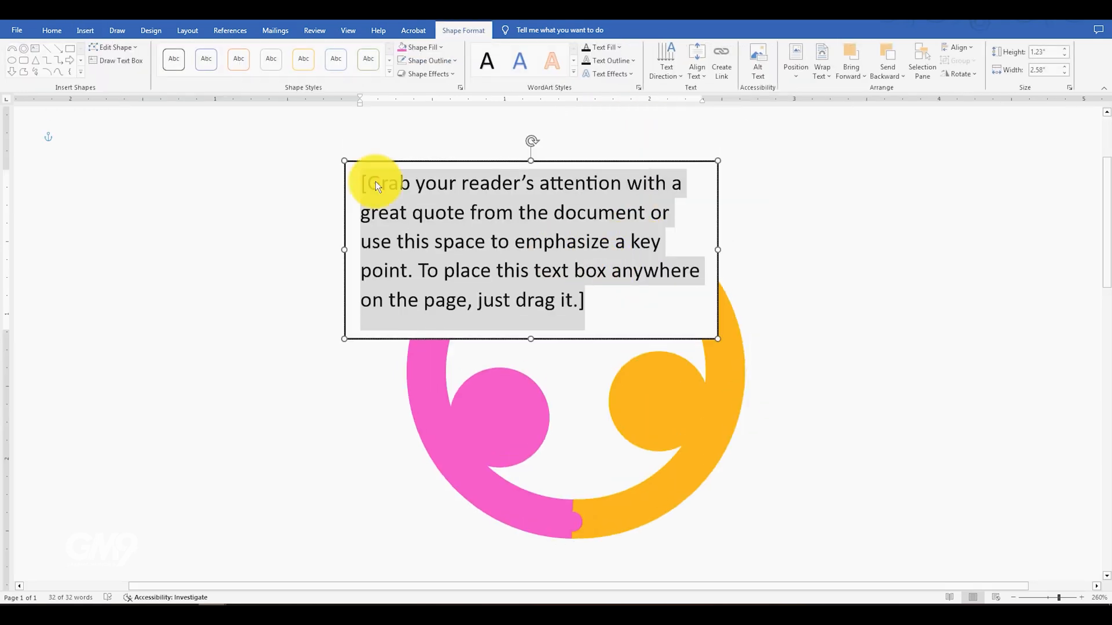
{"action": "type", "text": "COMPANY NAME"}
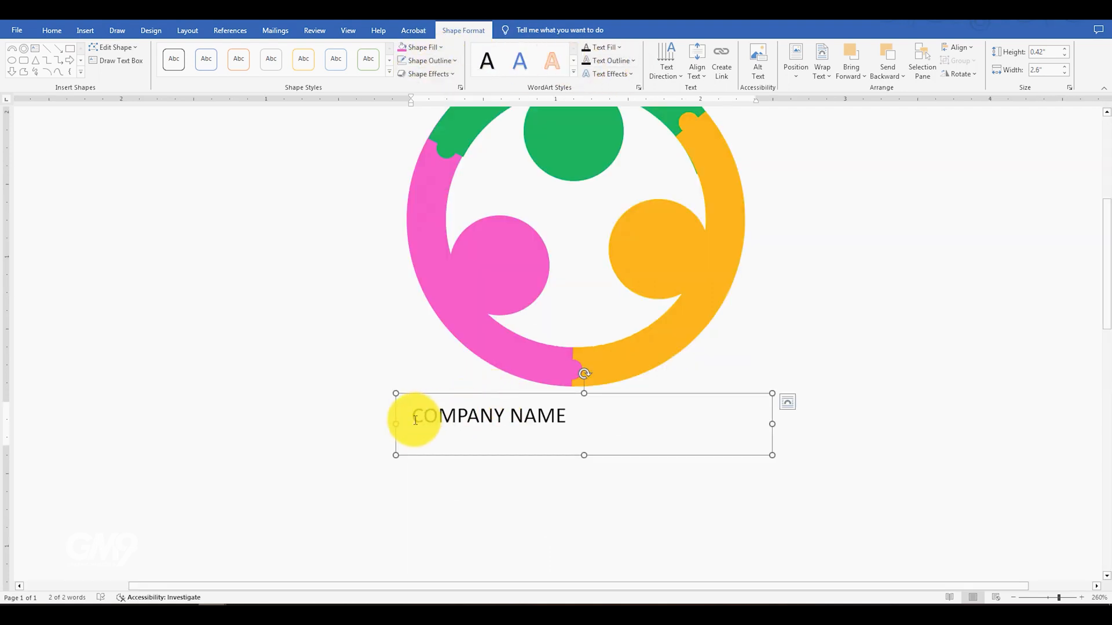
Format COMPANY NAME as 25 pt Gotham Black in dark grey, and resize and centre its text box below the ring.
{"action": "left_click_drag", "start_coordinate": [412, 416], "coordinate": [543, 415]}
{"action": "left_click", "coordinate": [52, 29]}
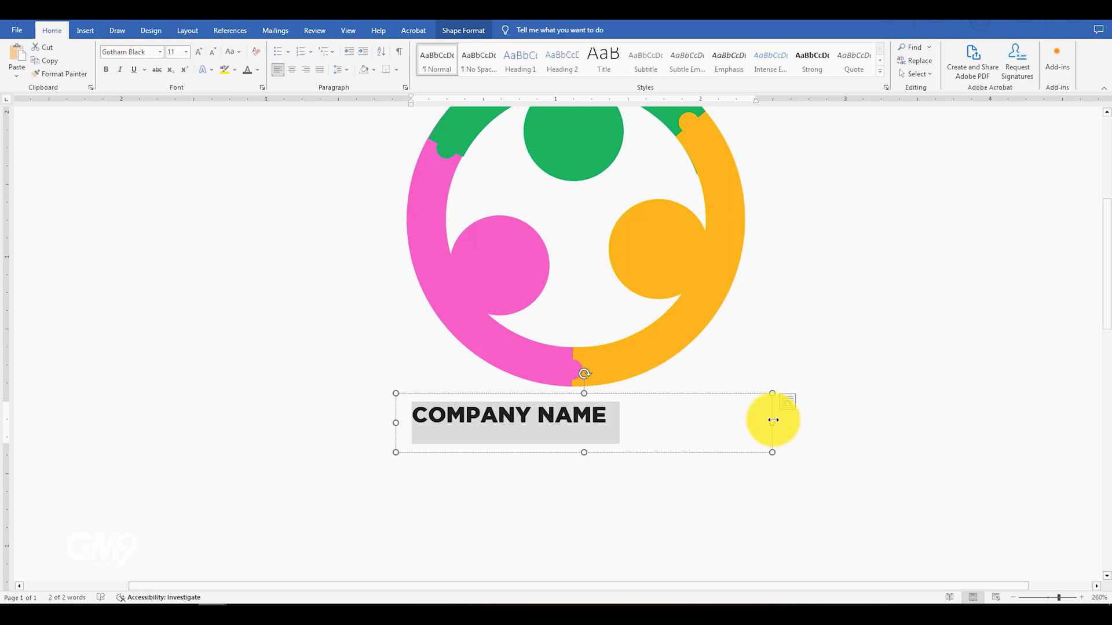
{"action": "left_click_drag", "start_coordinate": [772, 424], "coordinate": [634, 422]}
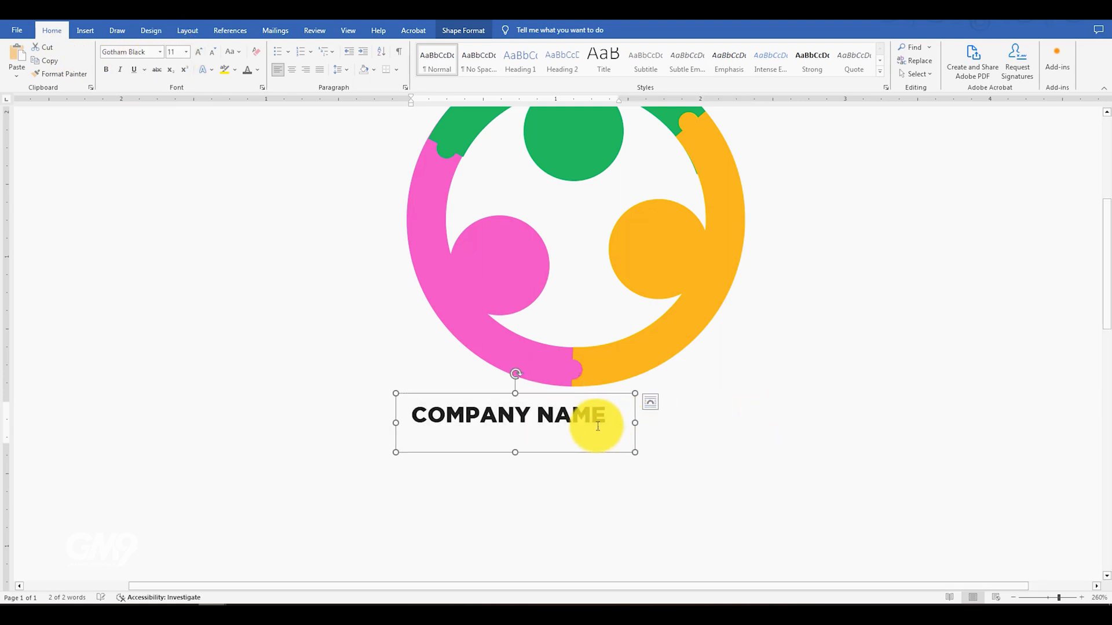
{"action": "left_click_drag", "start_coordinate": [415, 413], "coordinate": [608, 414]}
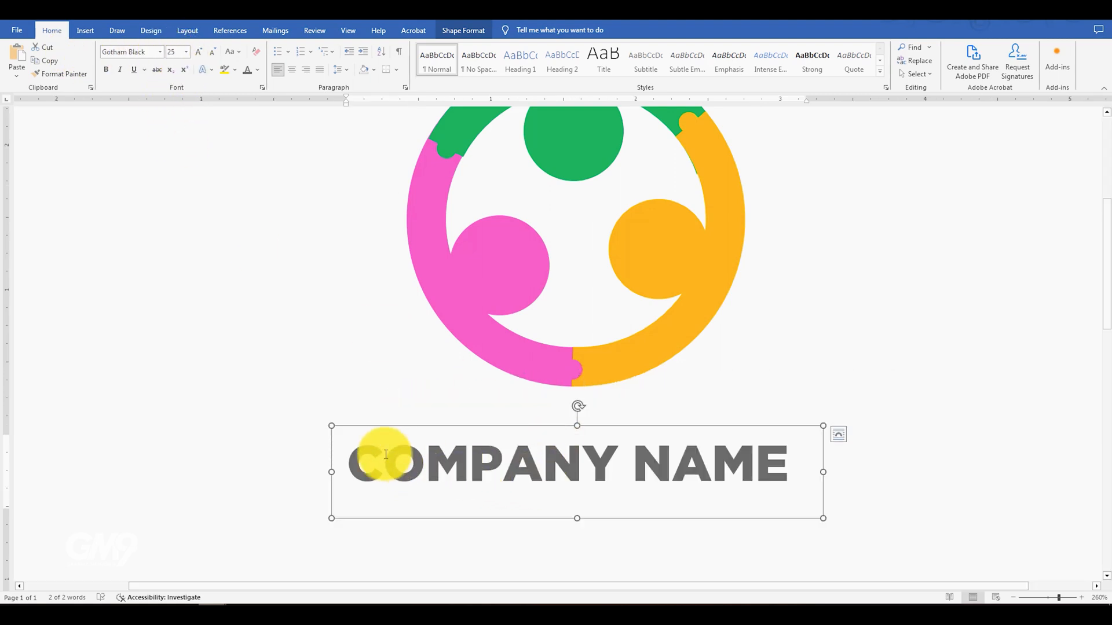
{"action": "left_click_drag", "start_coordinate": [349, 458], "coordinate": [811, 463]}
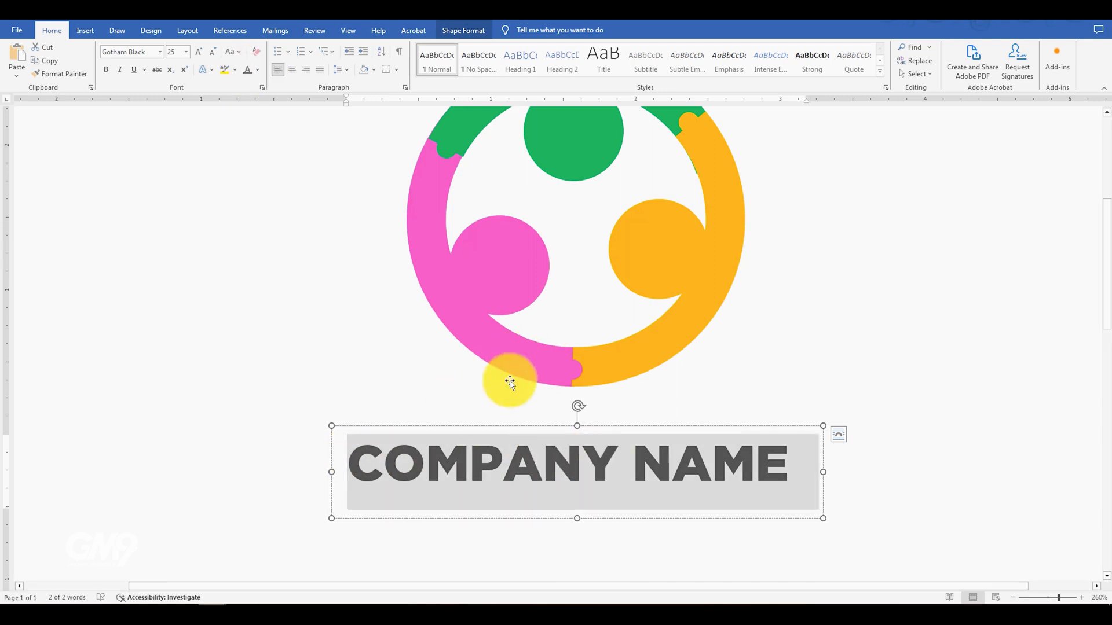
Group the COMPANY NAME text box with the ring emblem into one object.
{"action": "left_click", "coordinate": [501, 428]}
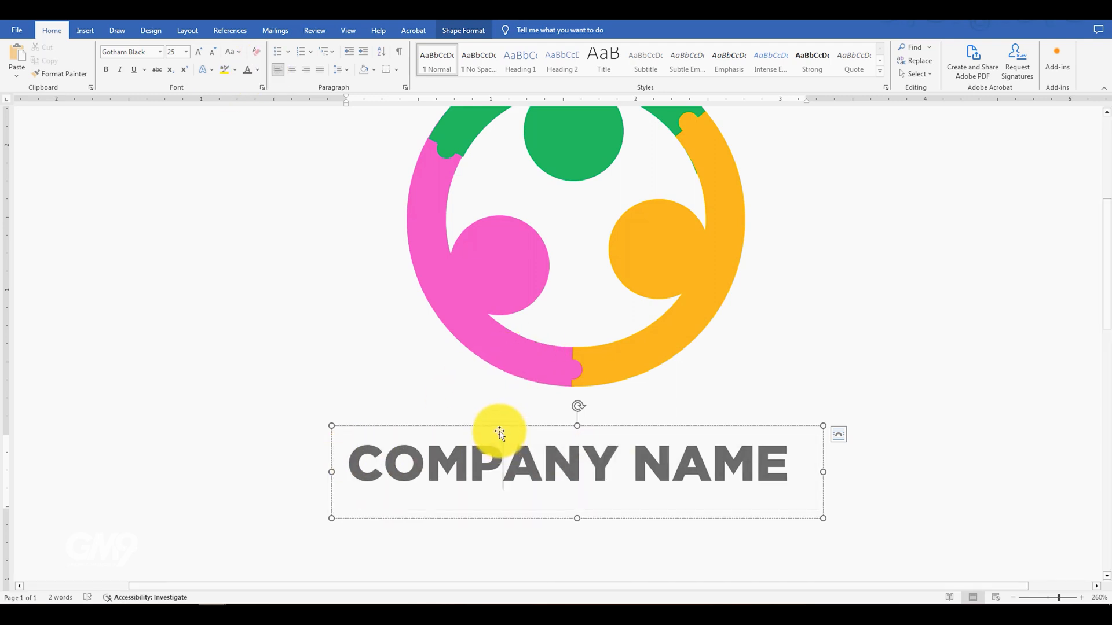
{"action": "left_click", "coordinate": [513, 365], "text": "shift"}
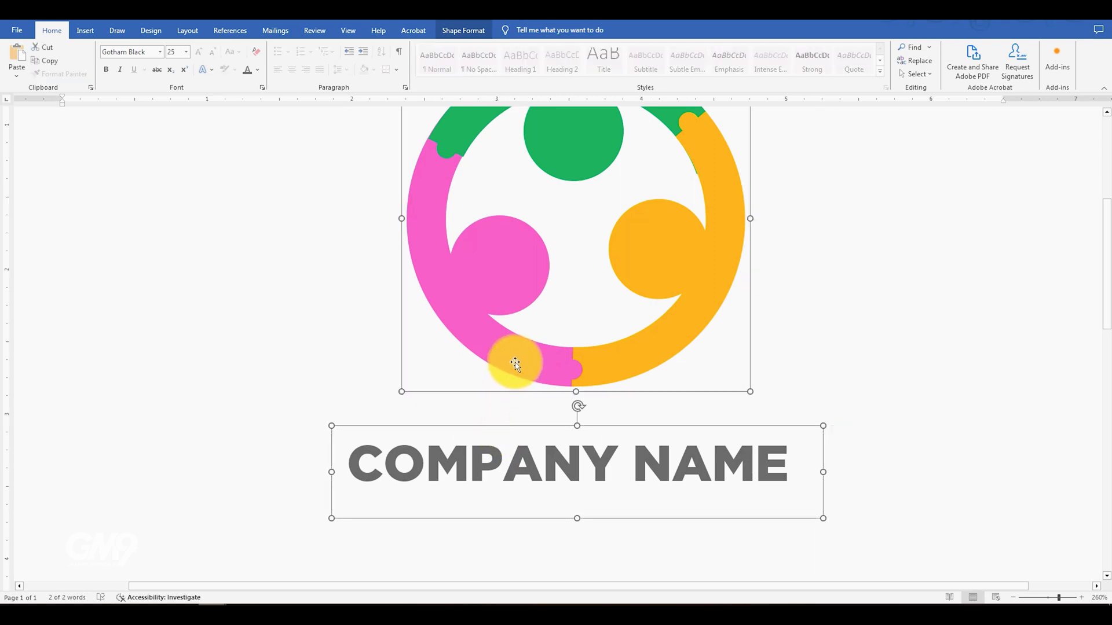
{"action": "right_click", "coordinate": [514, 355]}
{"action": "mouse_move", "coordinate": [547, 439]}
{"action": "left_click", "coordinate": [674, 441]}
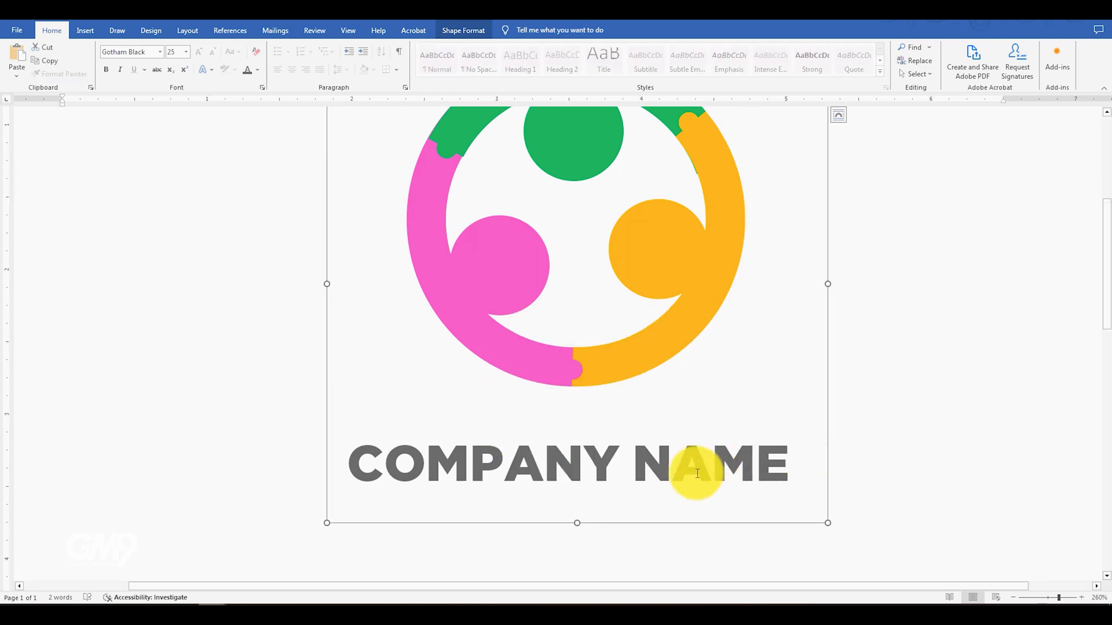
Move the grouped logo up and to the left so it sits near the horizontal centre of the page.
{"action": "scroll", "coordinate": [676, 434], "scroll_direction": "down", "scroll_amount": 5}
{"action": "scroll", "coordinate": [676, 433], "scroll_direction": "down", "scroll_amount": 2}
{"action": "left_click", "coordinate": [585, 402]}
{"action": "left_click", "coordinate": [575, 397]}
{"action": "left_click_drag", "start_coordinate": [448, 432], "coordinate": [387, 405]}
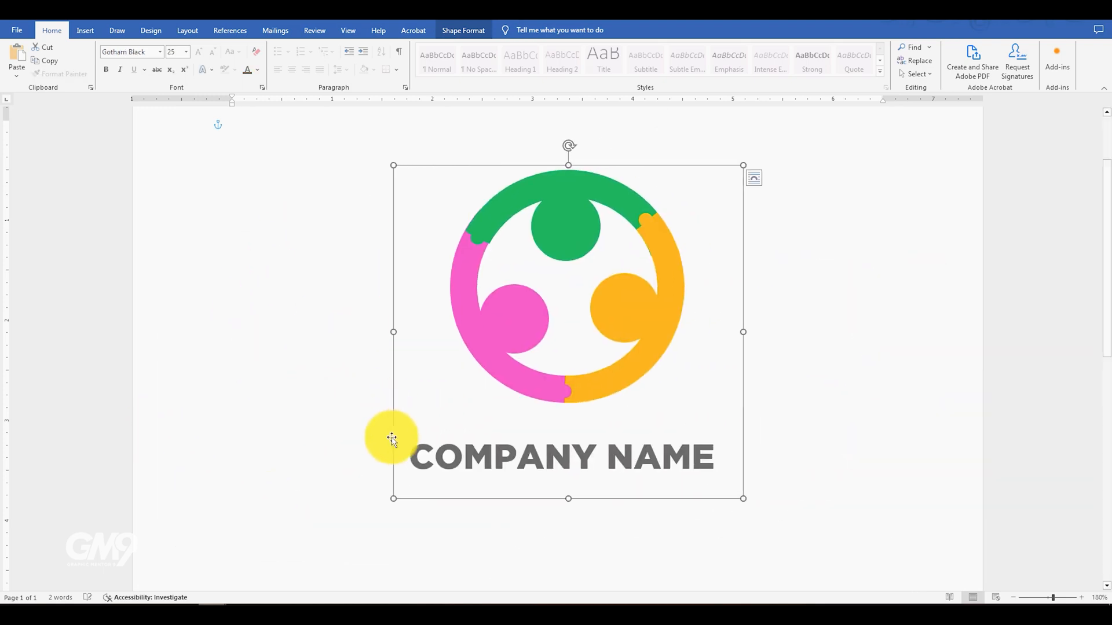